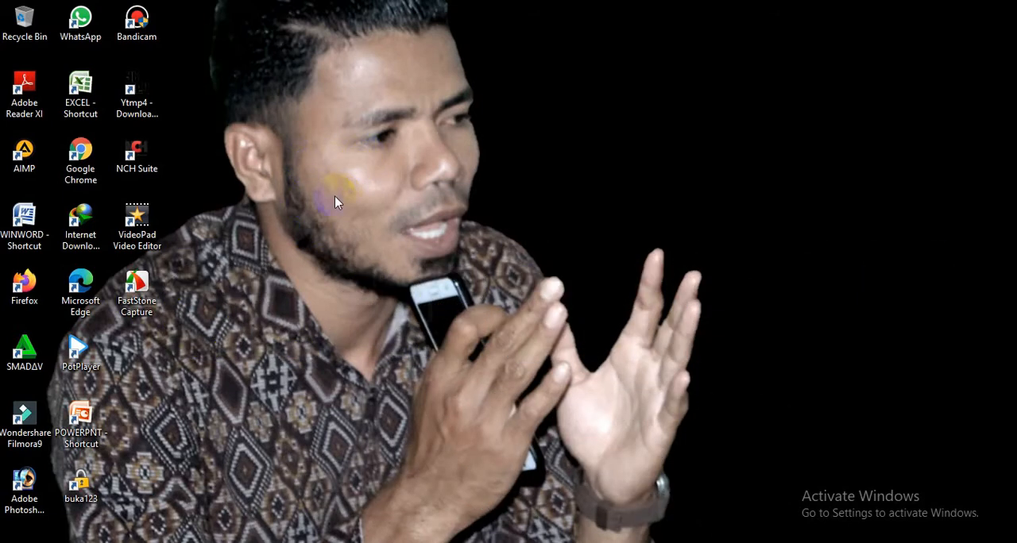
Step: Open Google Chrome from the desktop
click(243, 63)
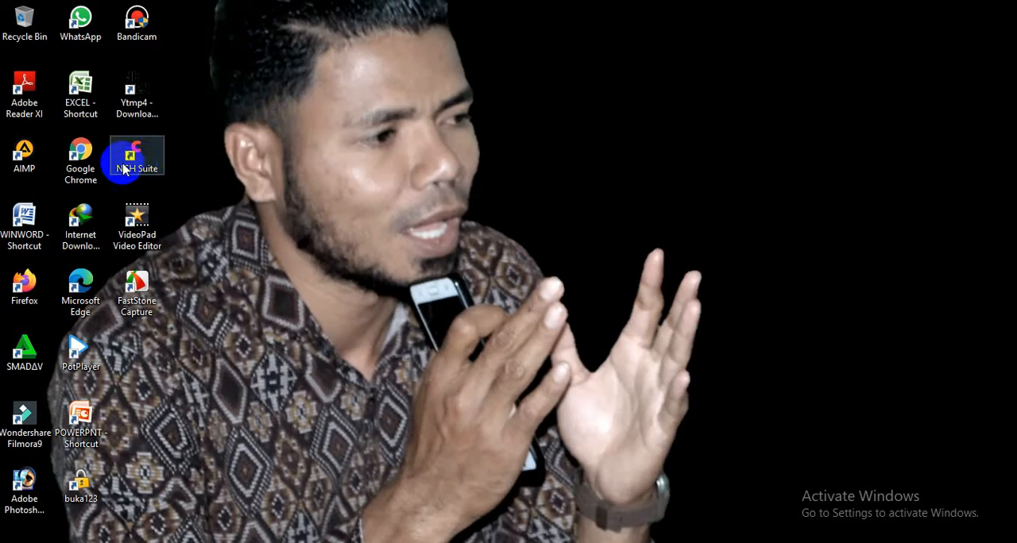
click(96, 153)
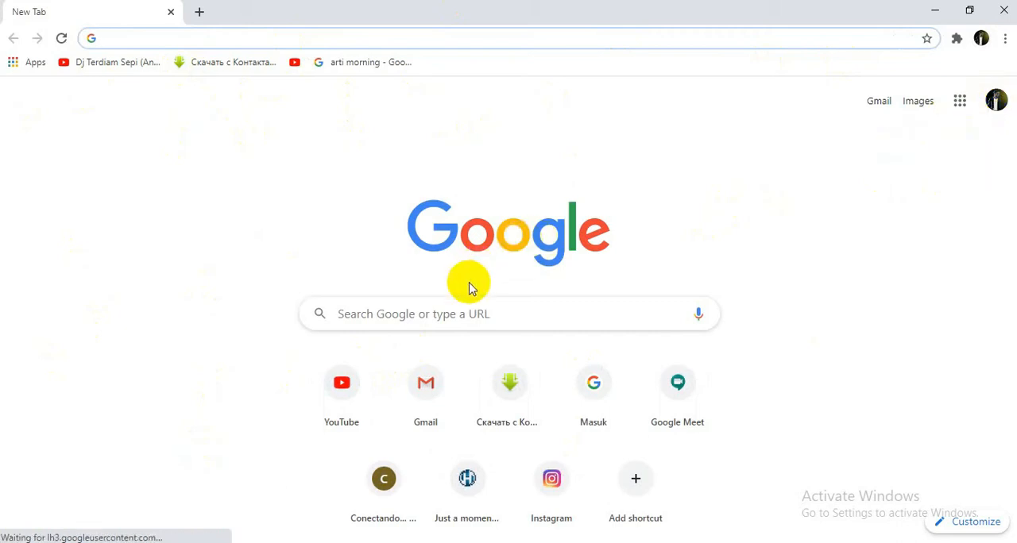
Step: Search Google for "classroom" and return to the new tab page
click(457, 315)
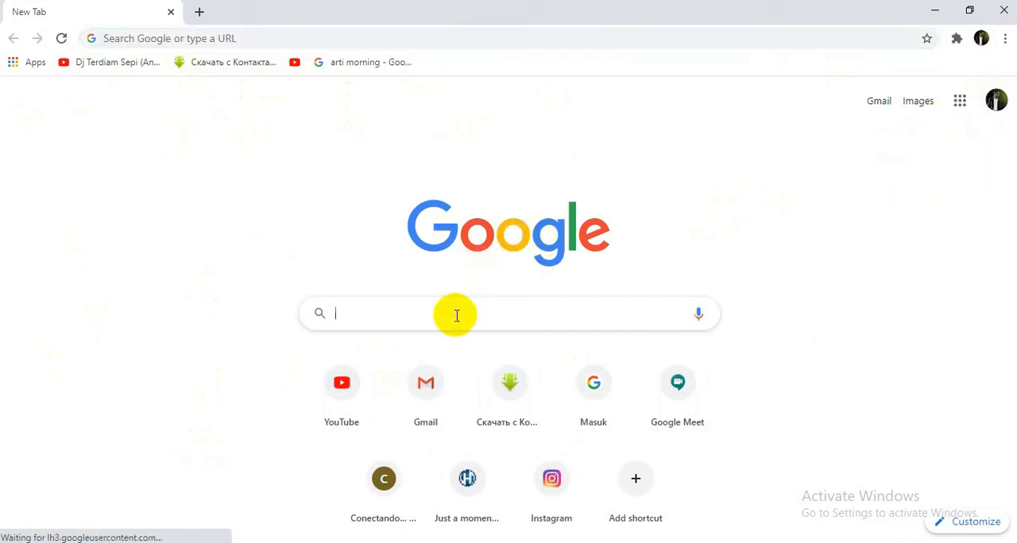
text(cla)
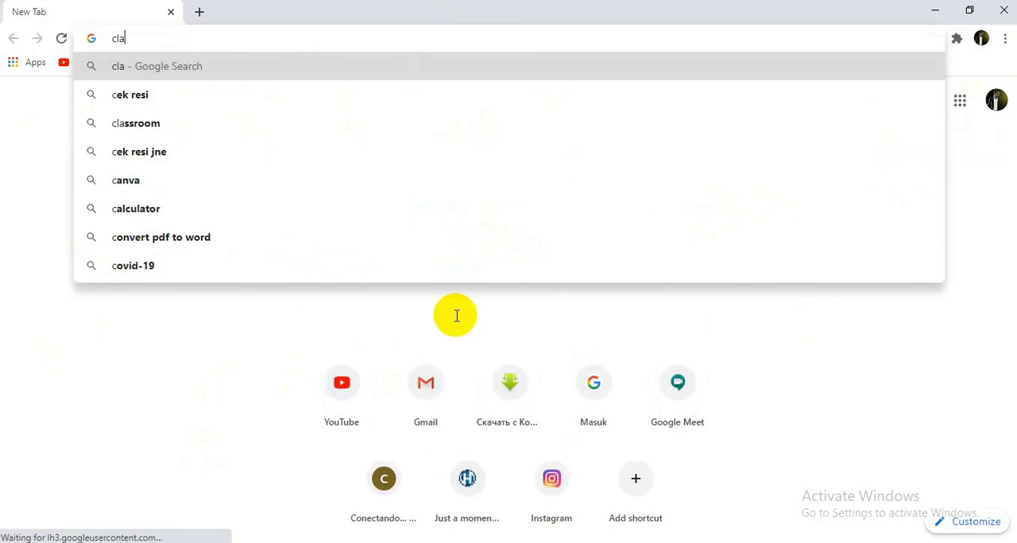
text(ssroom)
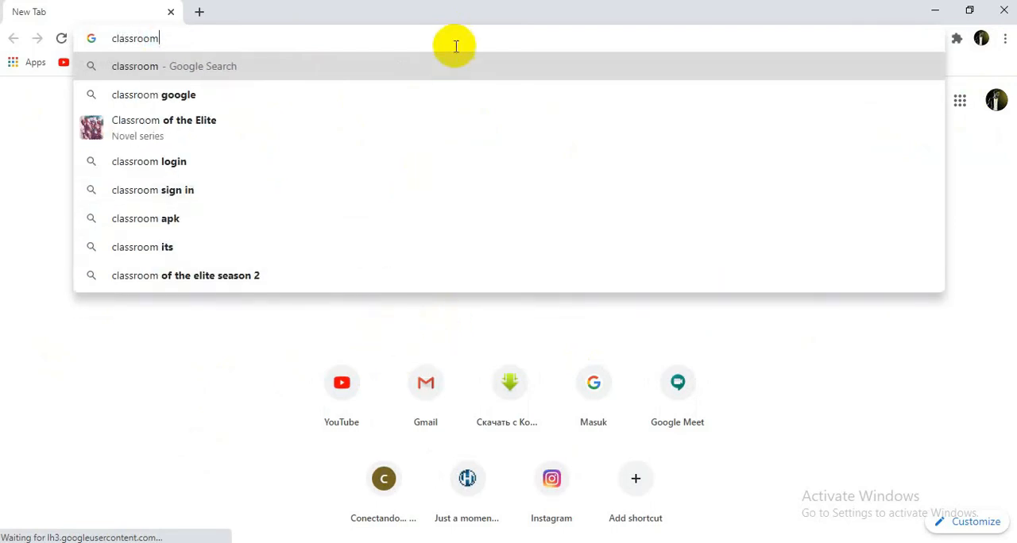
click(421, 63)
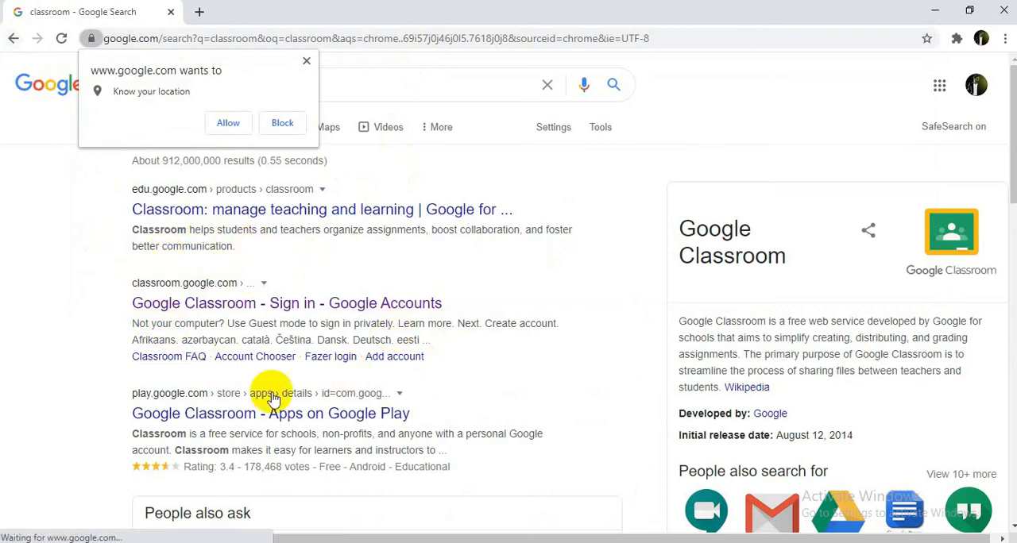
click(11, 40)
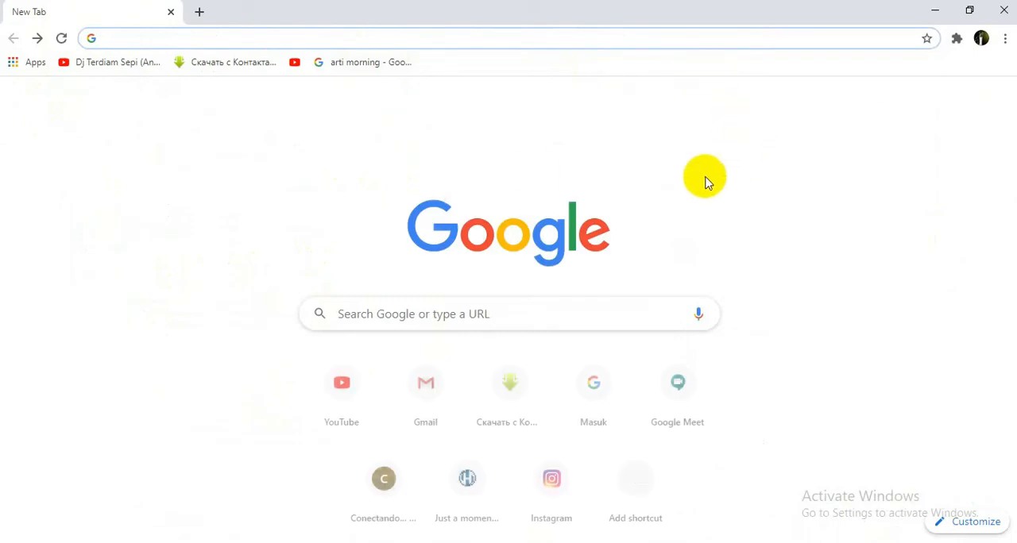
Step: Open Google Classroom from the Google apps list
click(963, 101)
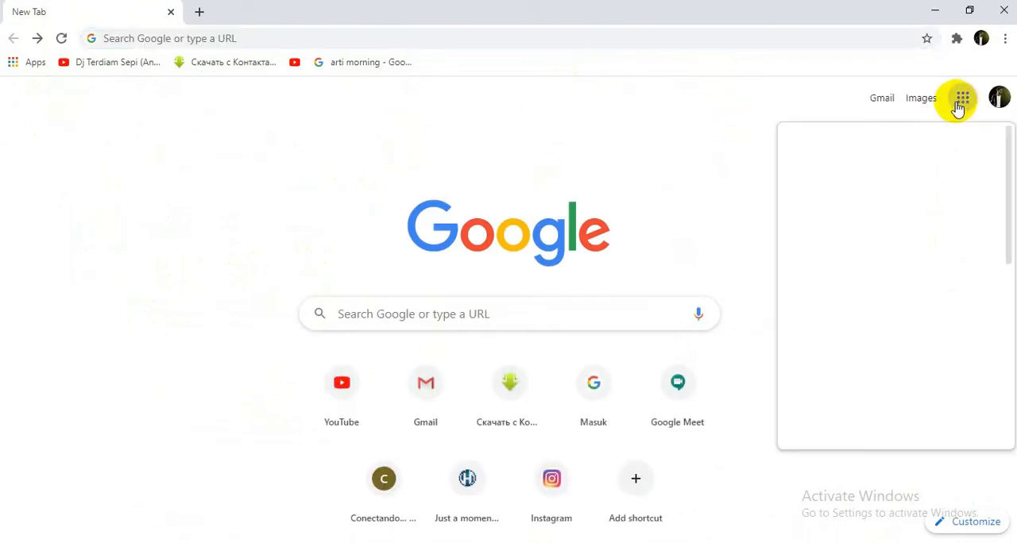
scroll(888, 238, down, 4)
scroll(892, 251, down, 2)
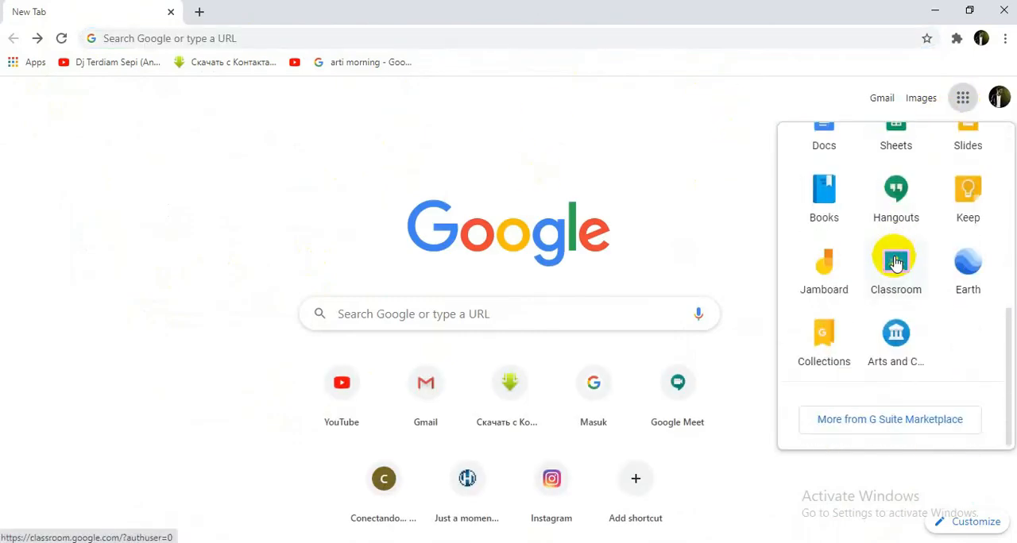
click(896, 282)
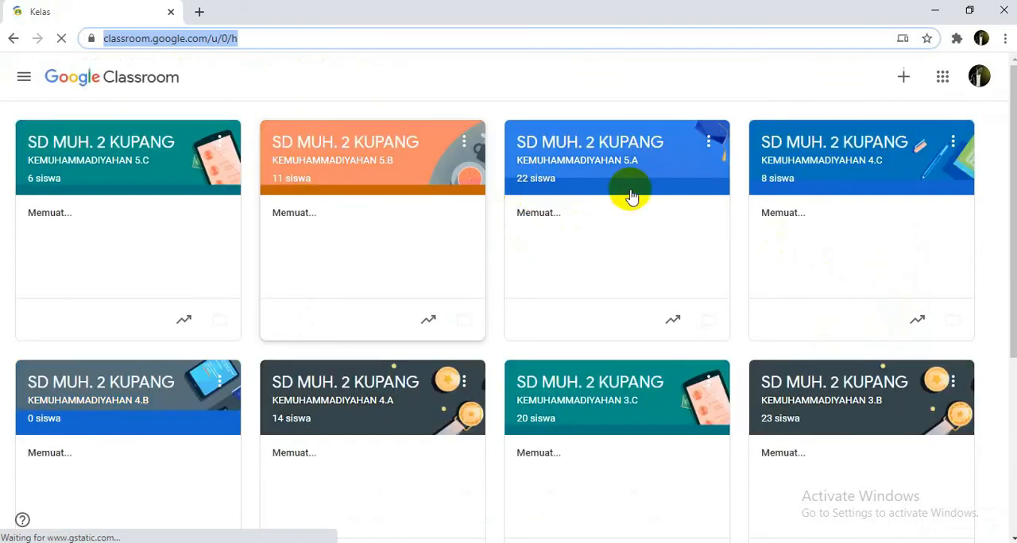
Step: Start creating a new class and accept the notice about using Classroom at a school with students
scroll(551, 209, down, 3)
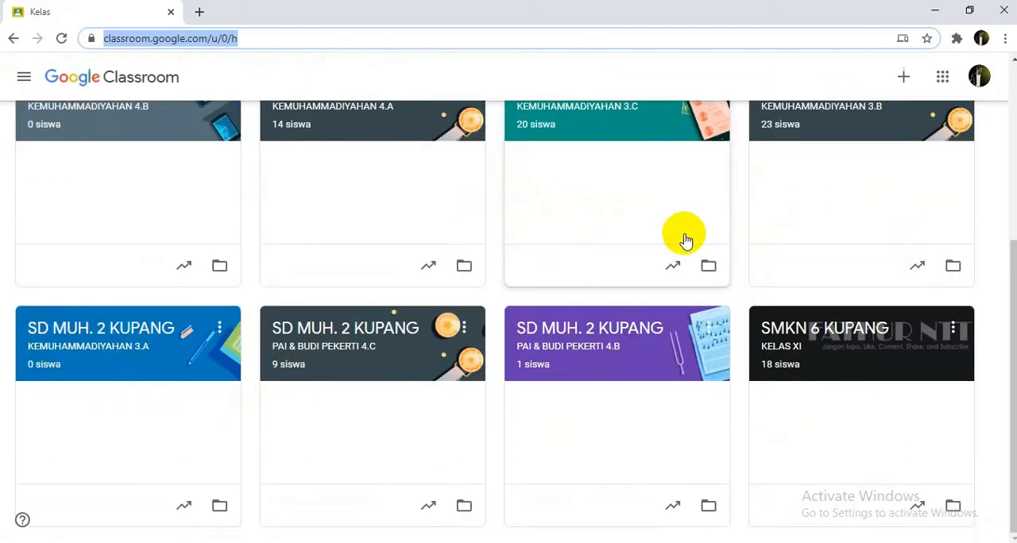
scroll(497, 192, up, 3)
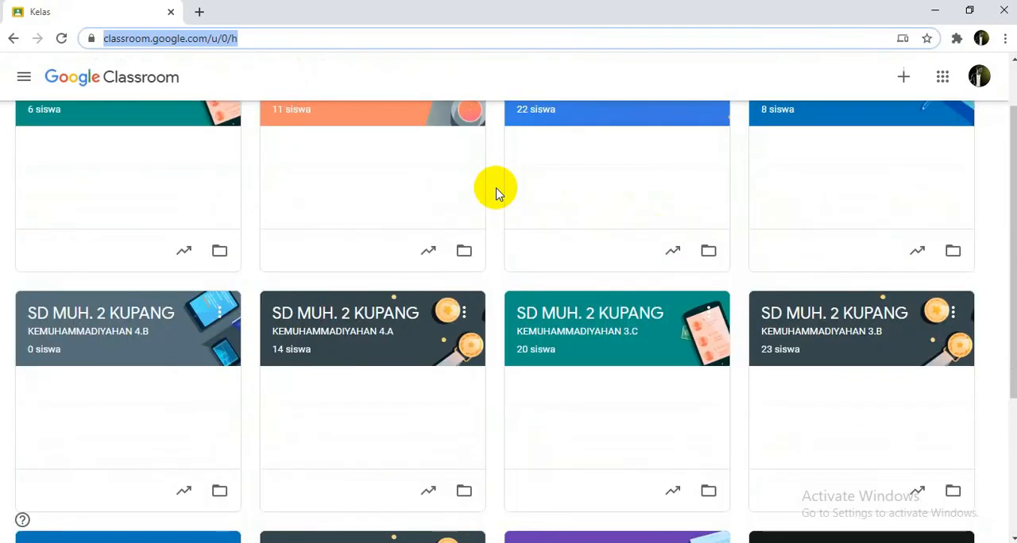
scroll(497, 192, up, 1)
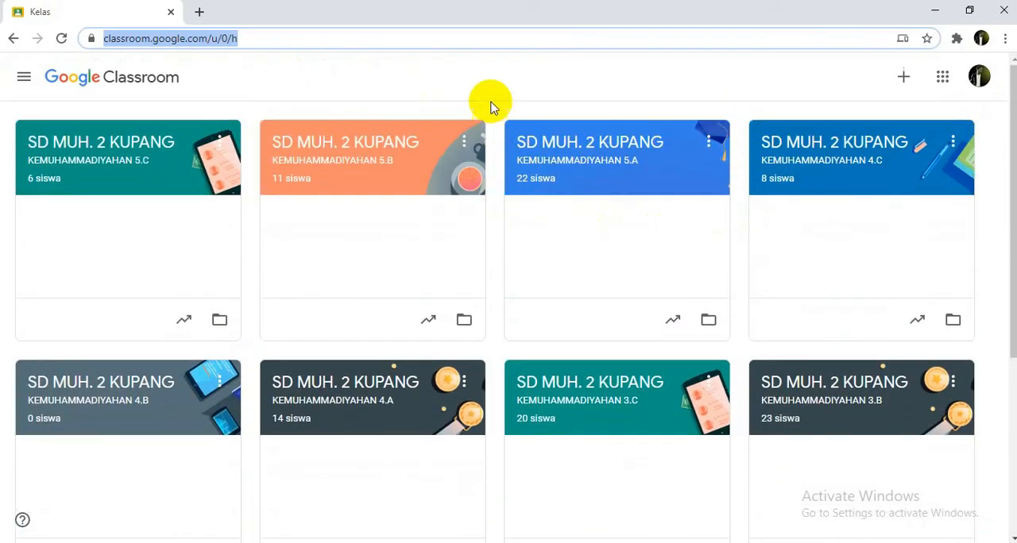
click(906, 80)
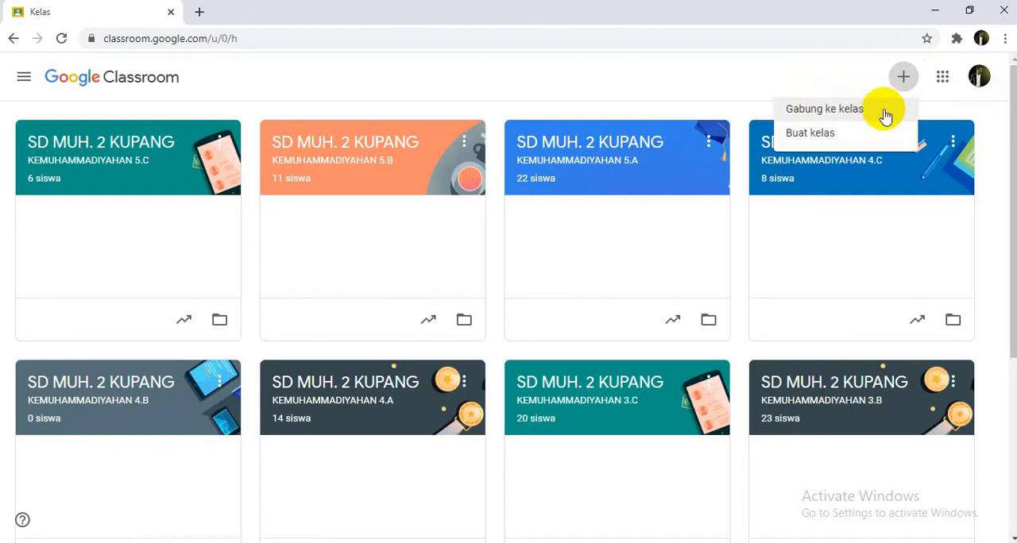
click(822, 139)
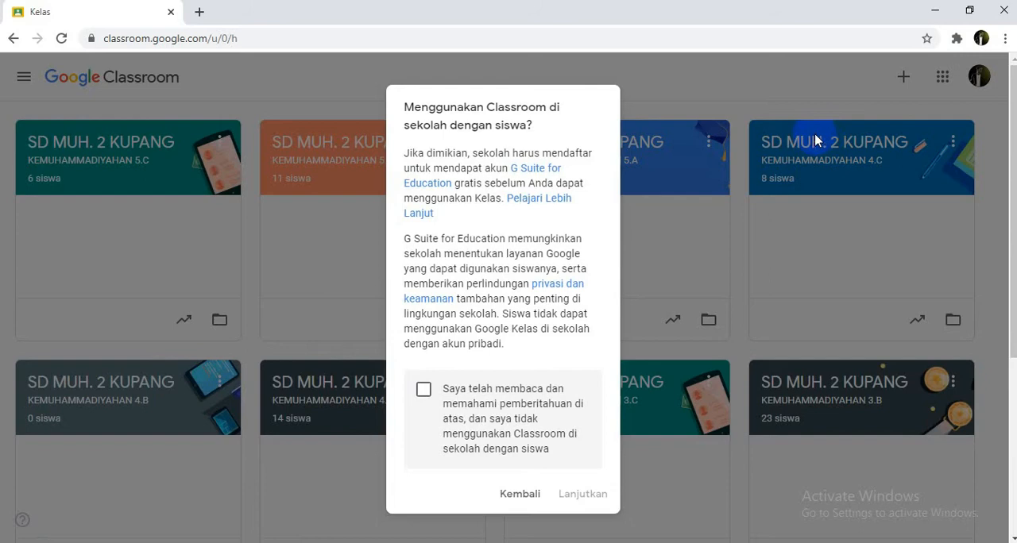
click(423, 391)
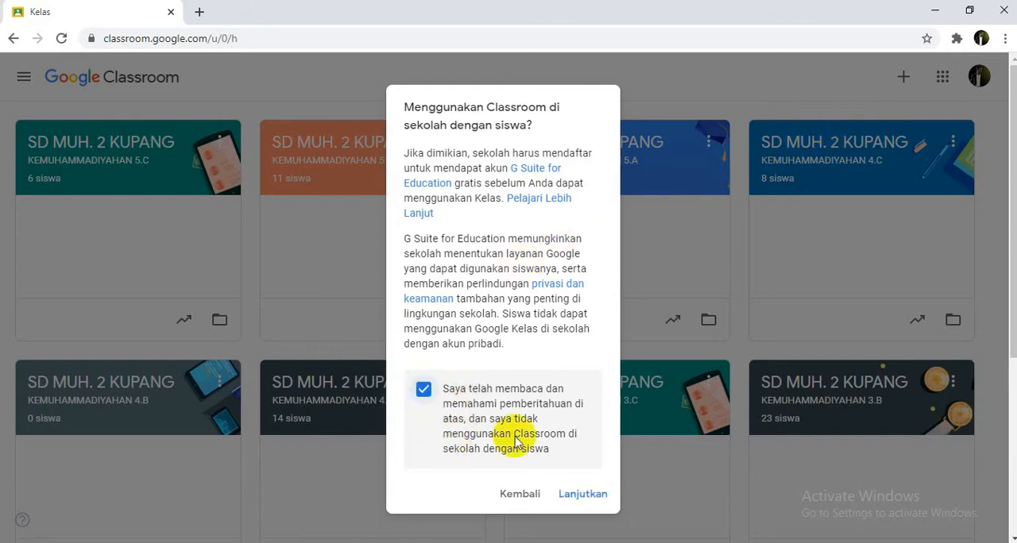
click(584, 496)
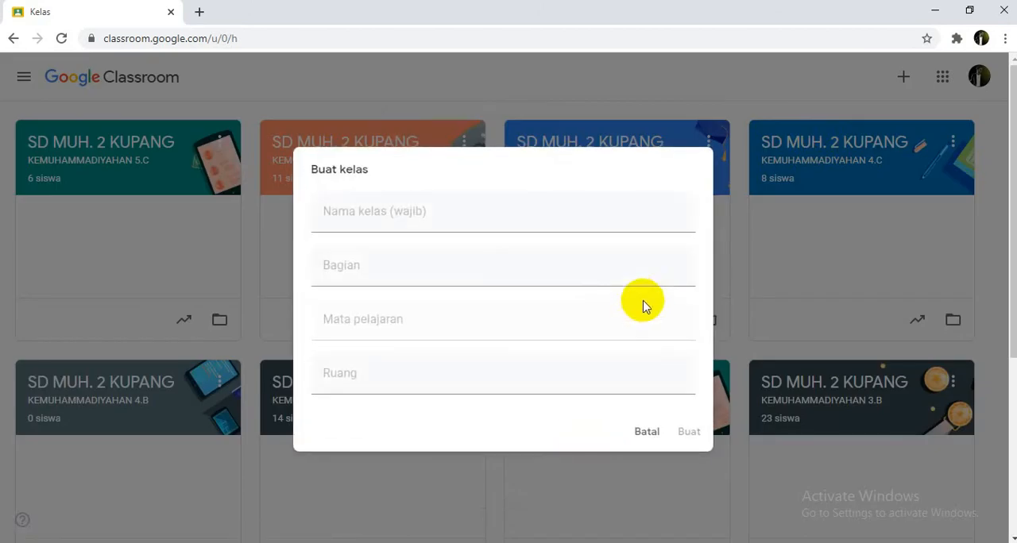
Step: Enter 1 as the new class's name (Nama kelas) and A as its section (Bagian)
click(455, 208)
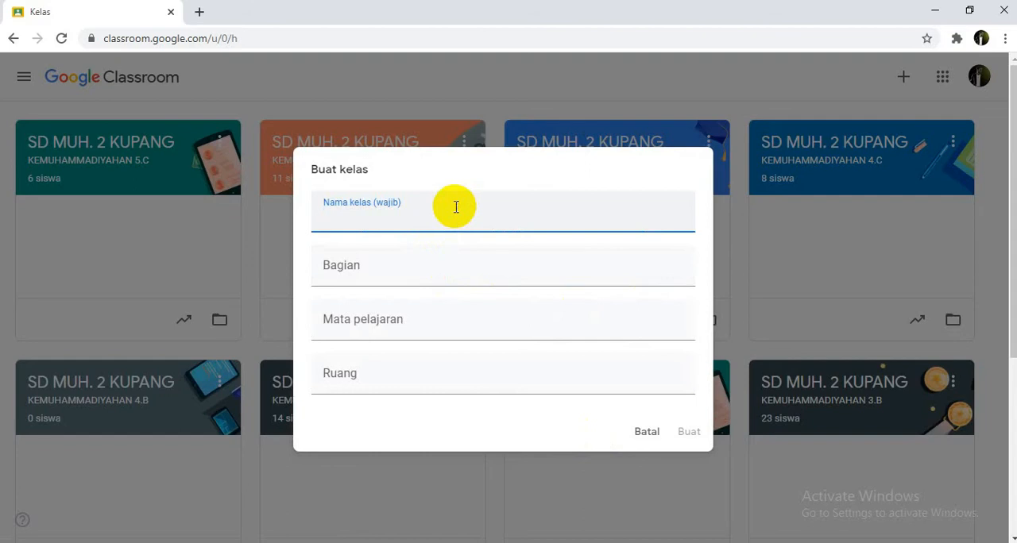
text(A)
key(BackSpace)
text(1)
click(379, 273)
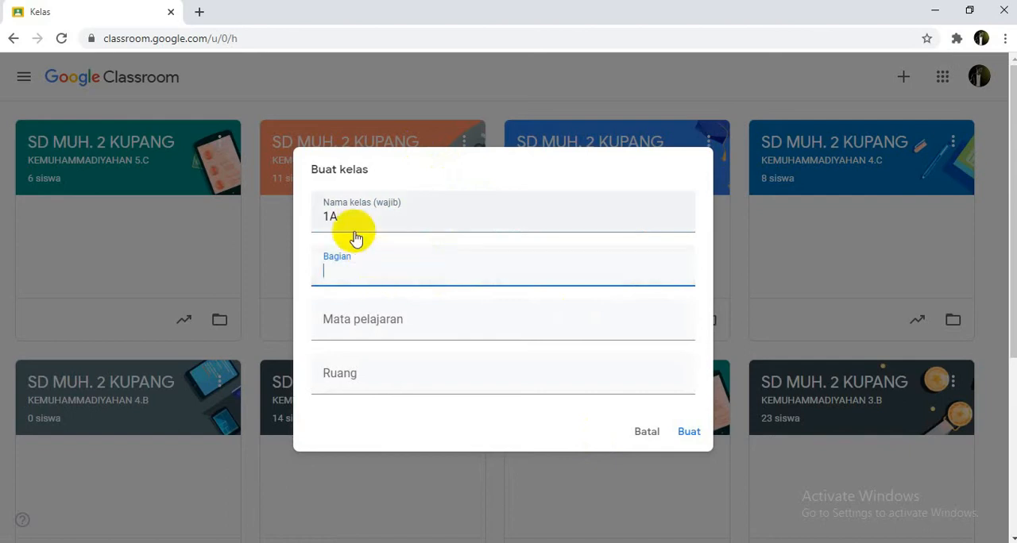
click(351, 220)
key(BackSpace)
click(354, 260)
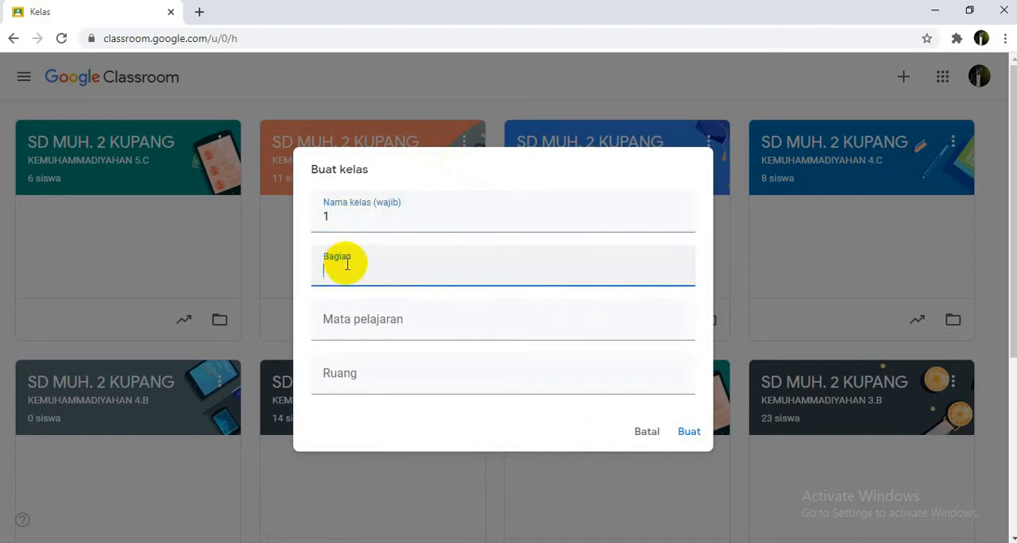
text(A)
Step: Set the subject (Mata pelajaran) to PAI and the room (Ruang) to 1, and create the class
click(357, 315)
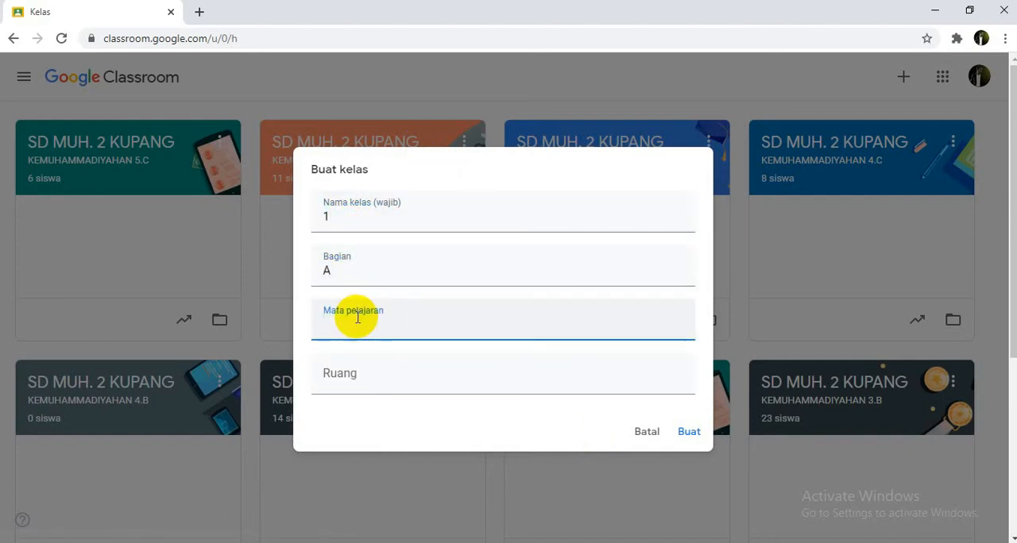
text(PAI)
click(340, 371)
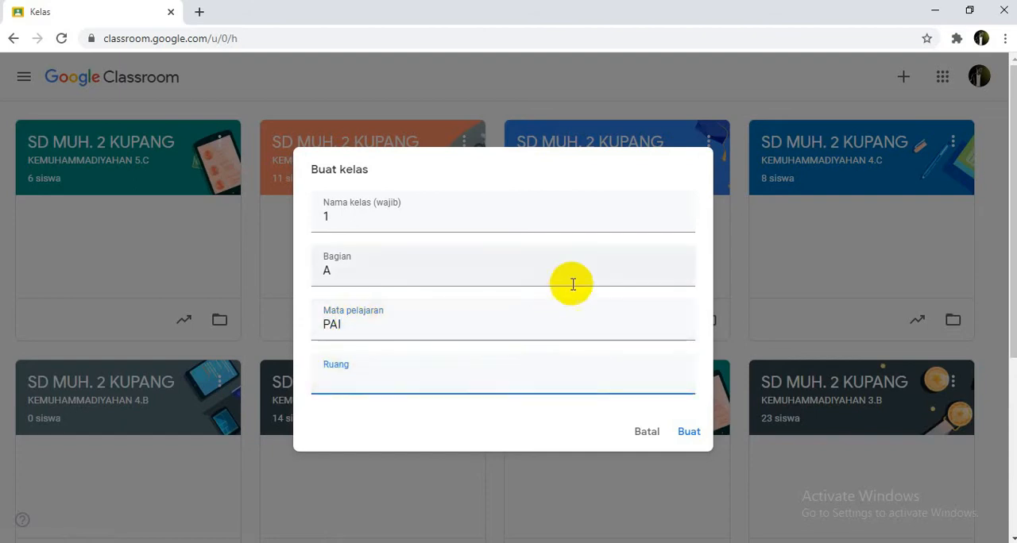
click(517, 322)
click(360, 272)
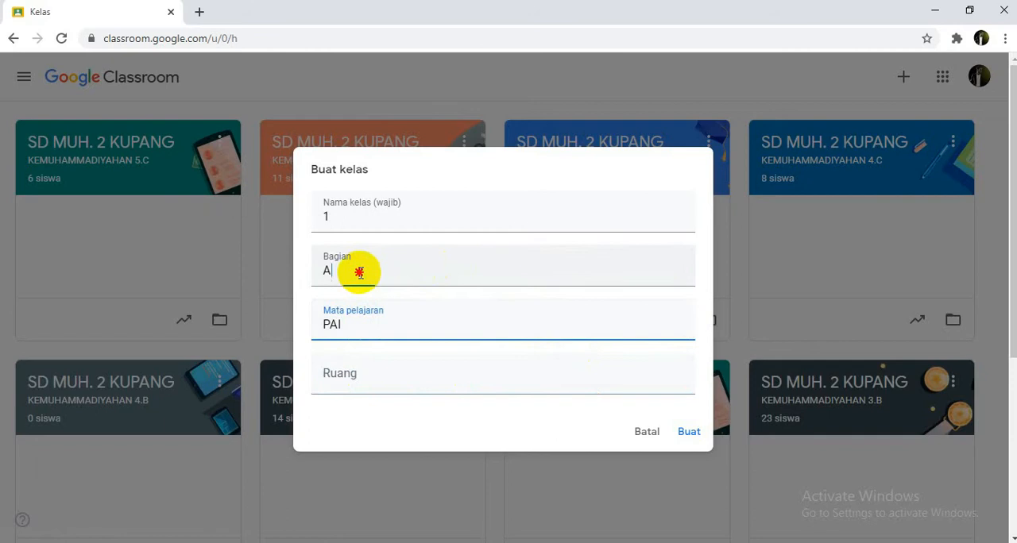
double_click(318, 270)
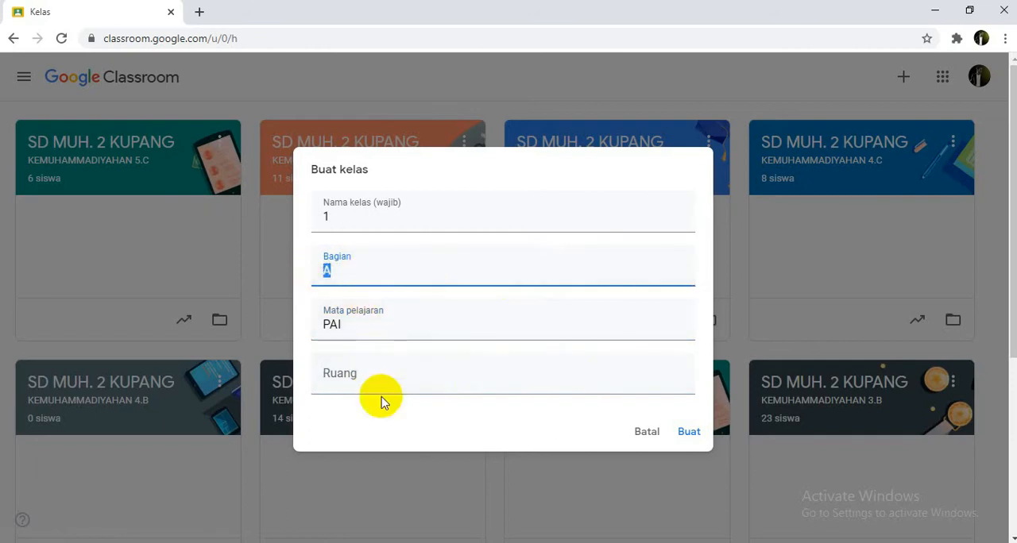
click(347, 388)
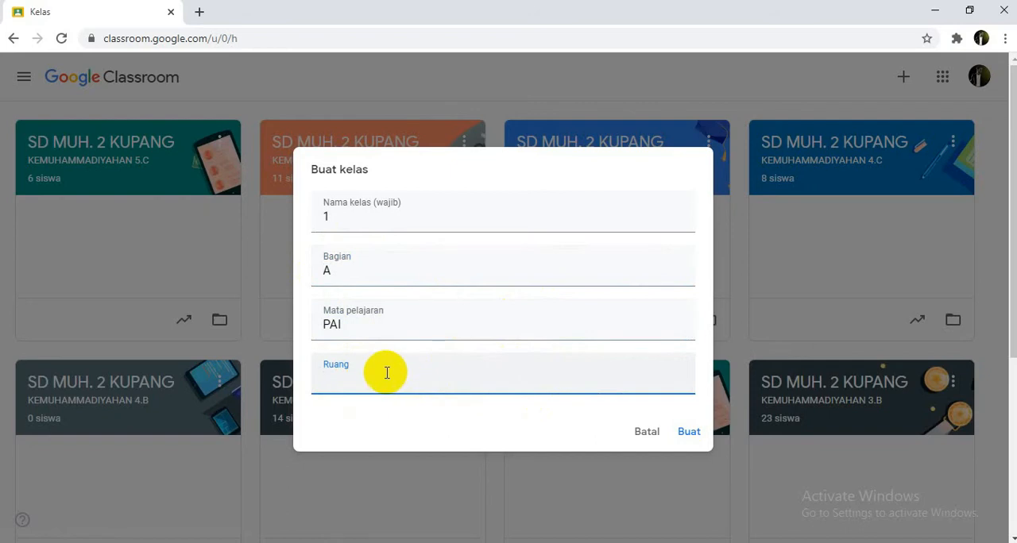
text(1)
click(688, 432)
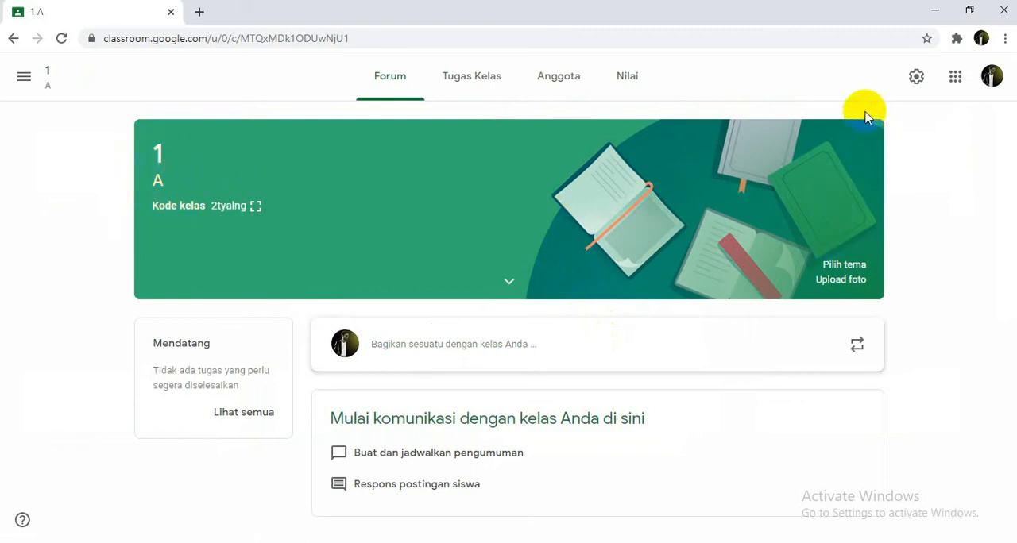
Step: In the class settings, change the class name to SD INPRE and the section to KELAS 1 A, and save
click(508, 282)
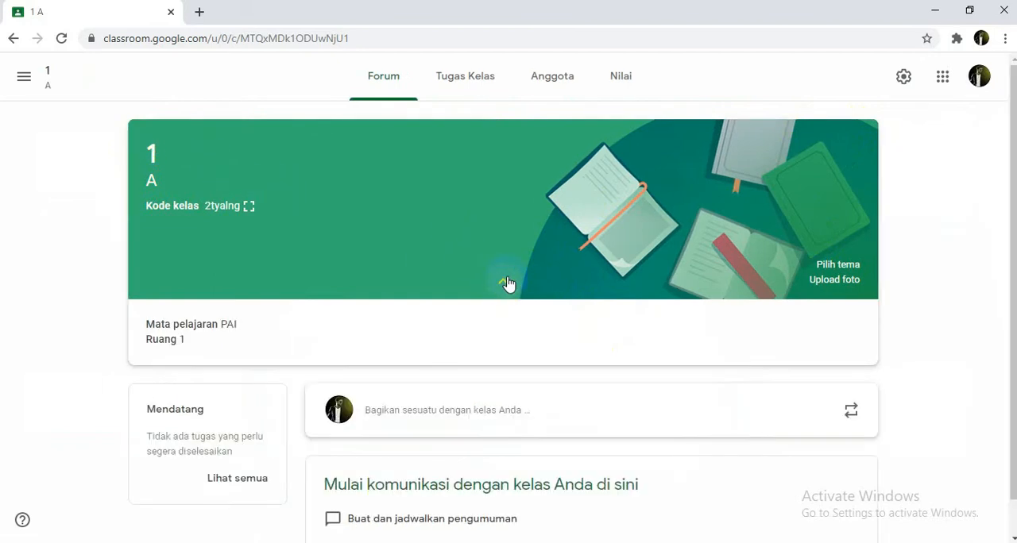
click(902, 77)
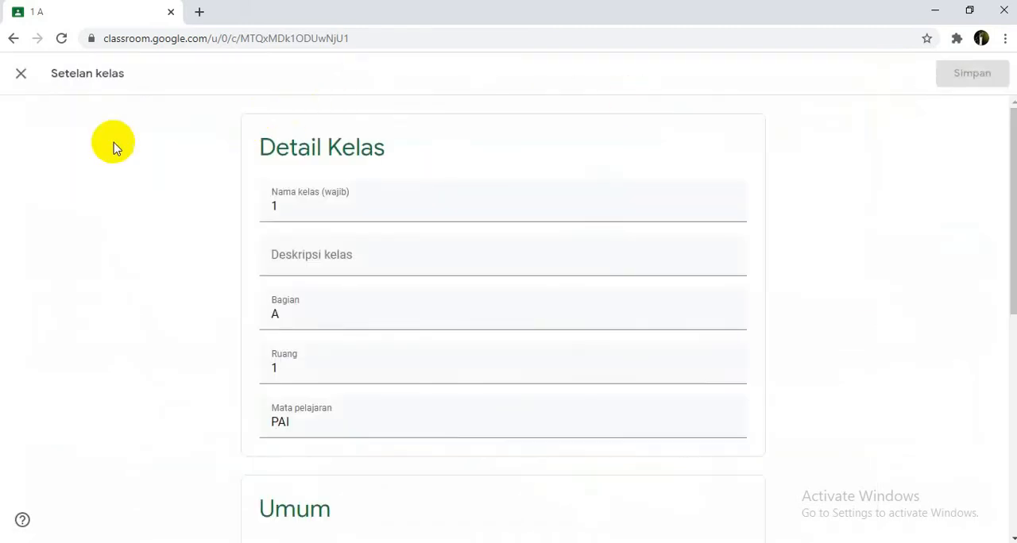
click(291, 209)
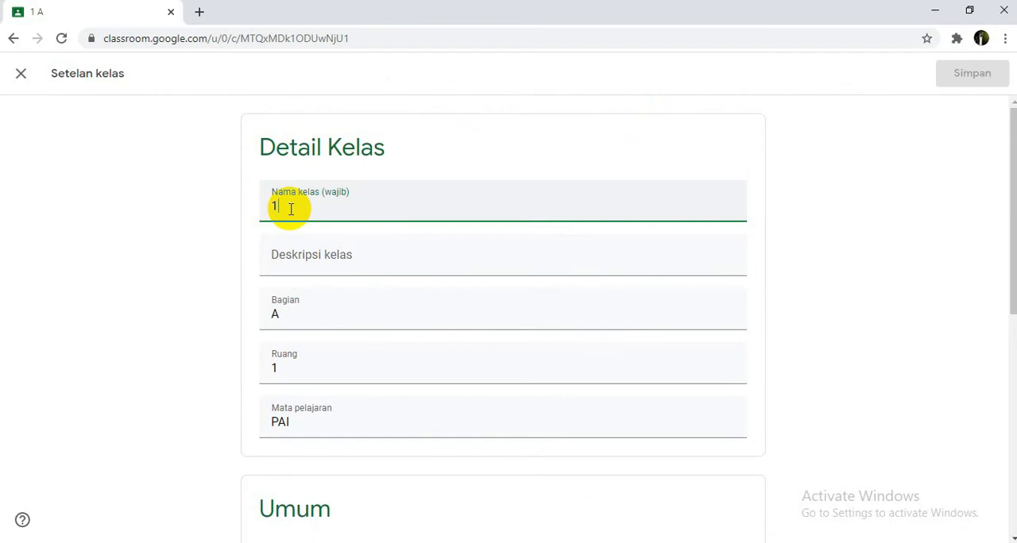
text(SD INPRE)
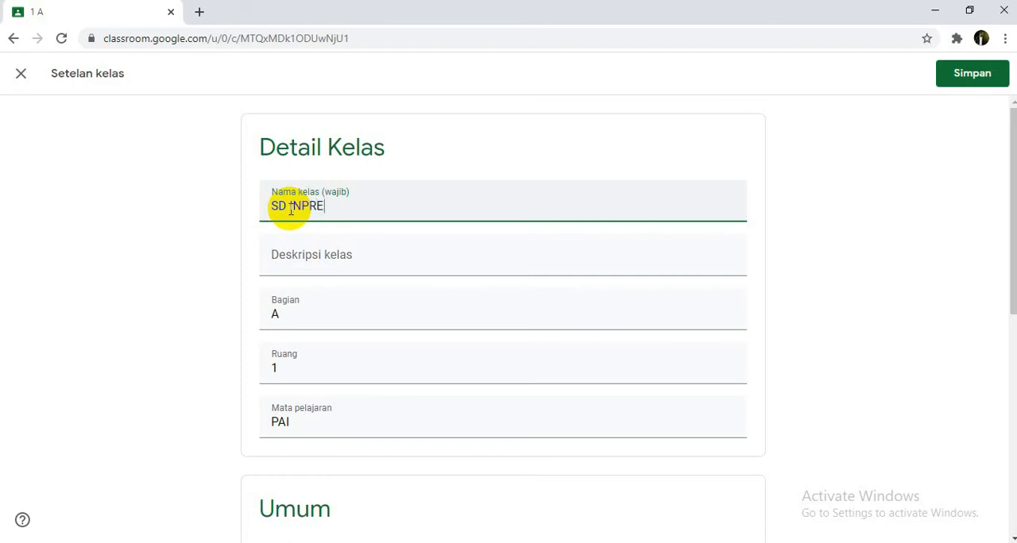
click(303, 315)
drag(302, 316, 257, 314)
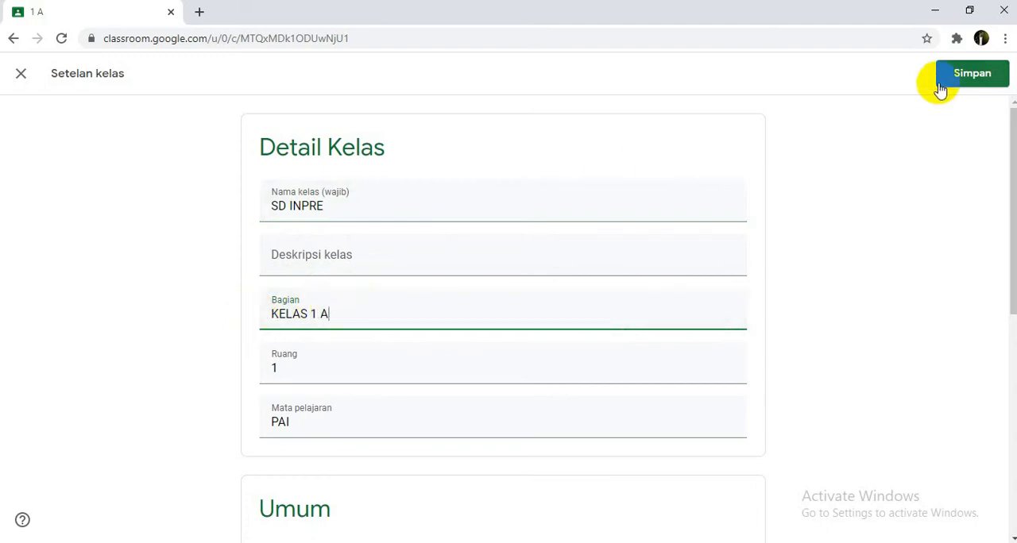
click(995, 73)
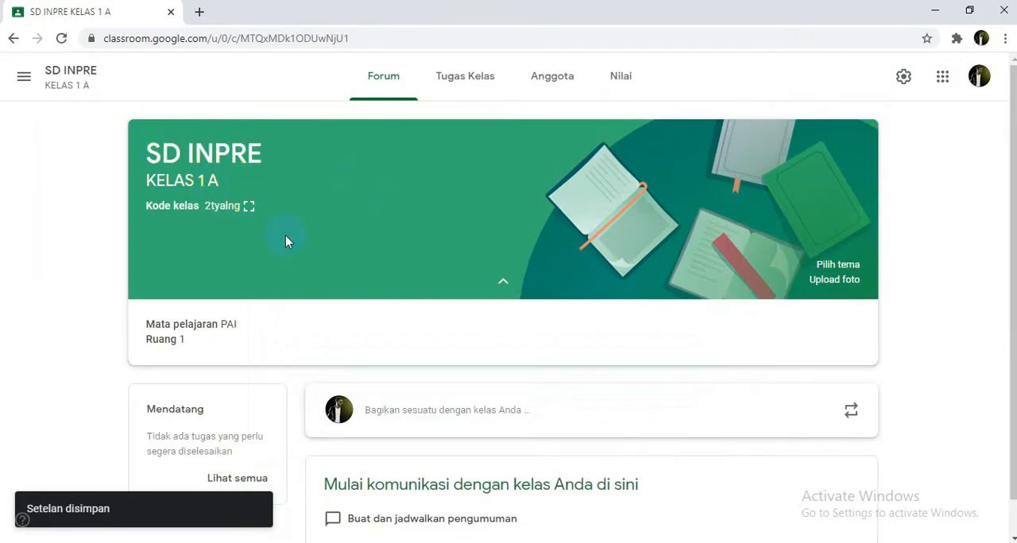
Step: Display the class code enlarged and close the enlarged view
scroll(290, 238, down, 1)
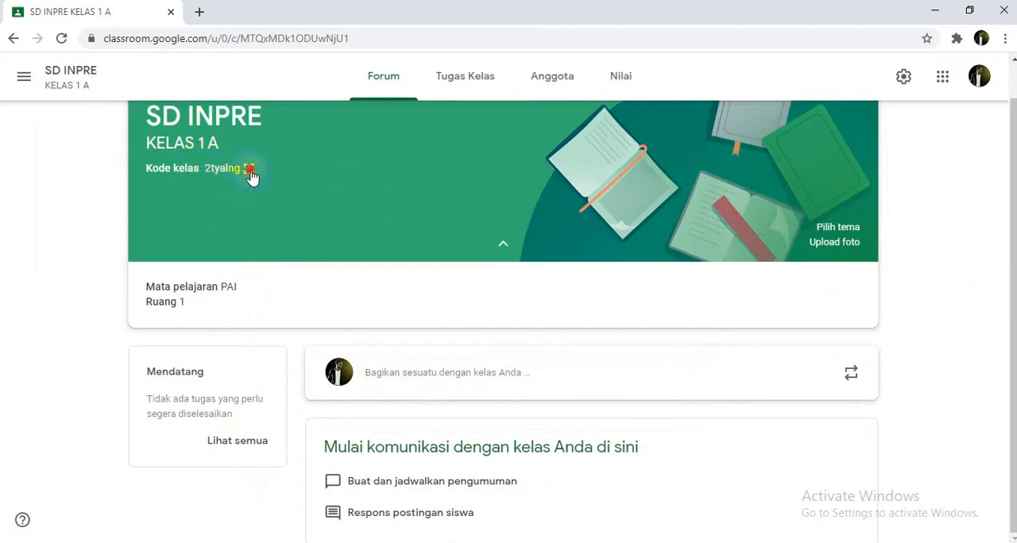
click(249, 171)
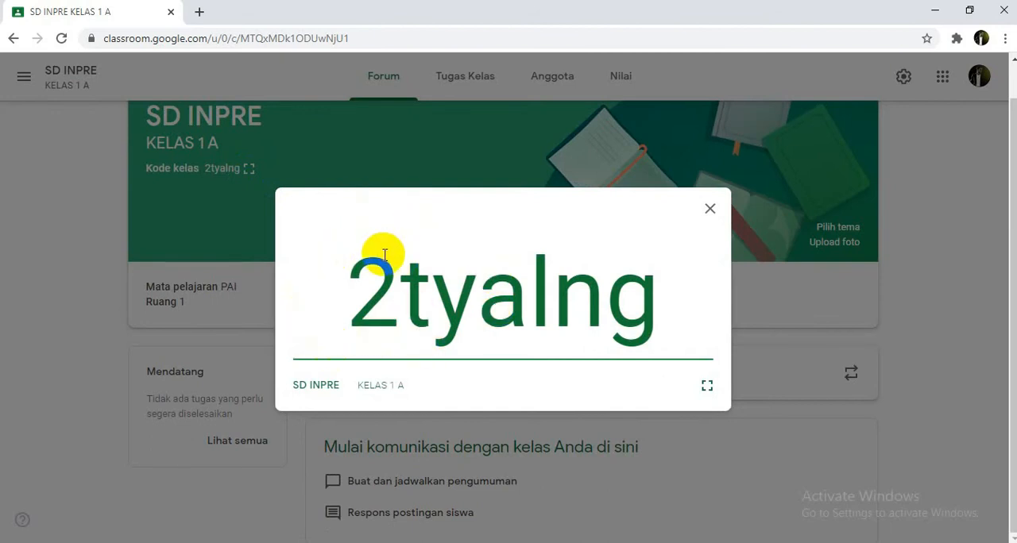
click(709, 211)
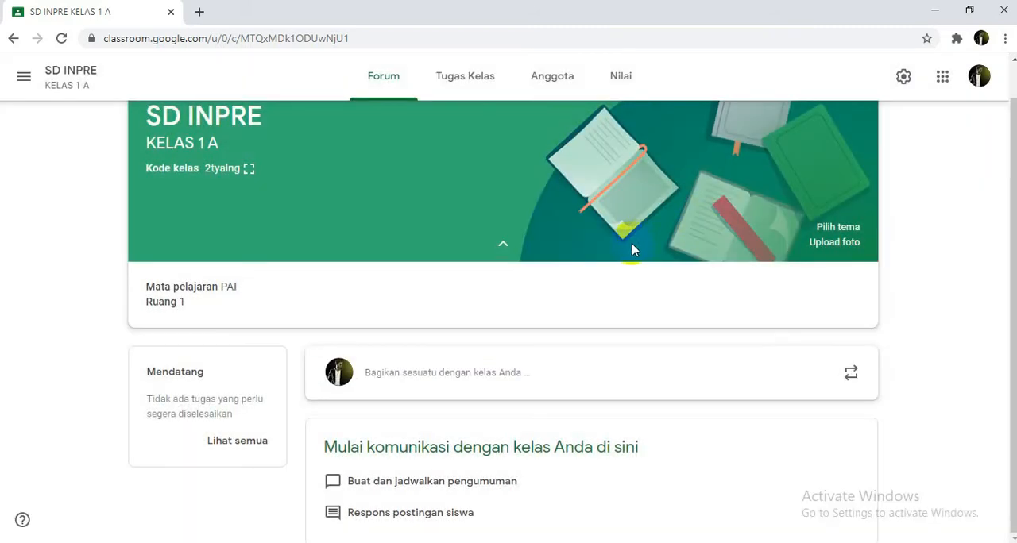
Step: Open the class's Tugas Kelas page and add a topic named Tugas
scroll(612, 260, up, 1)
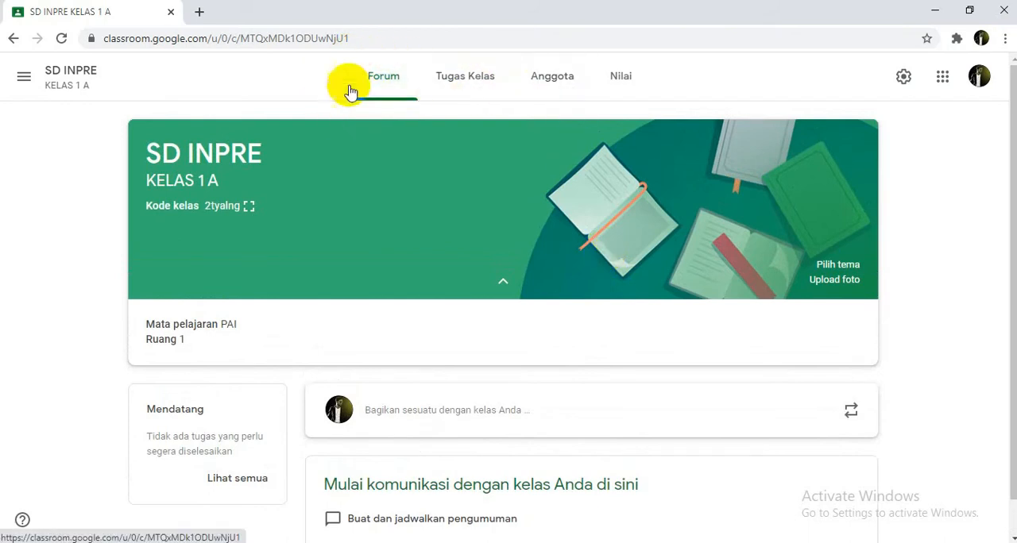
click(479, 94)
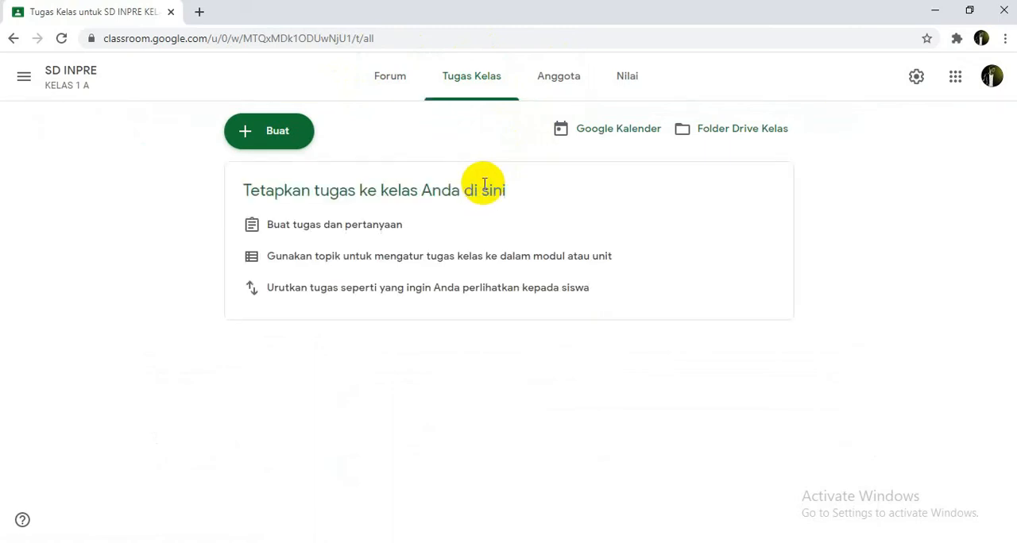
click(271, 133)
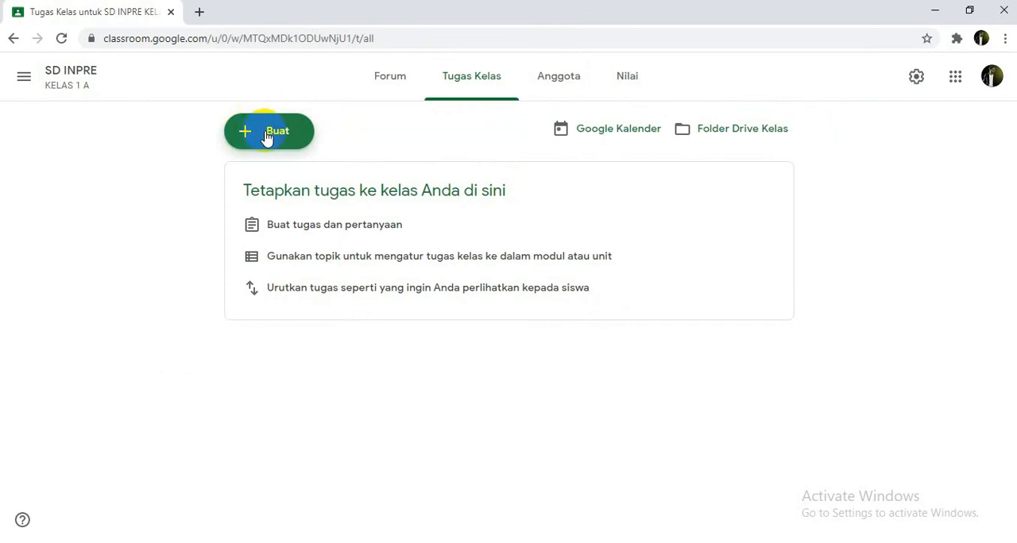
click(267, 136)
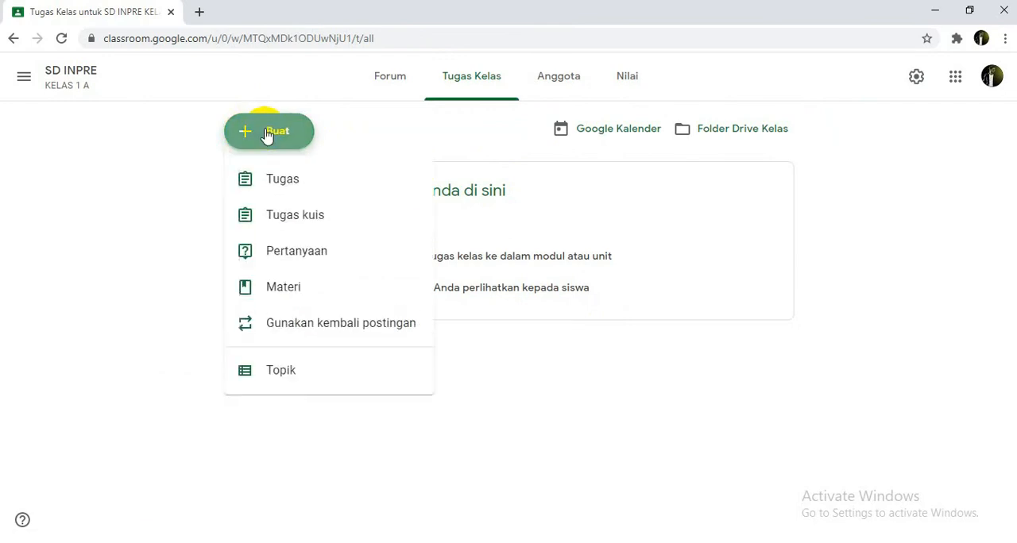
click(272, 374)
click(455, 303)
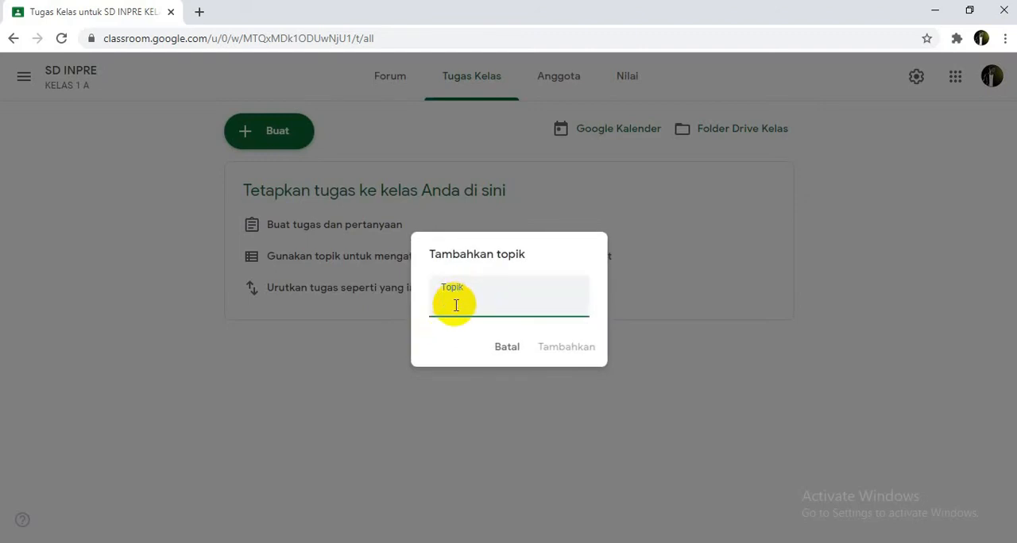
text(tugas)
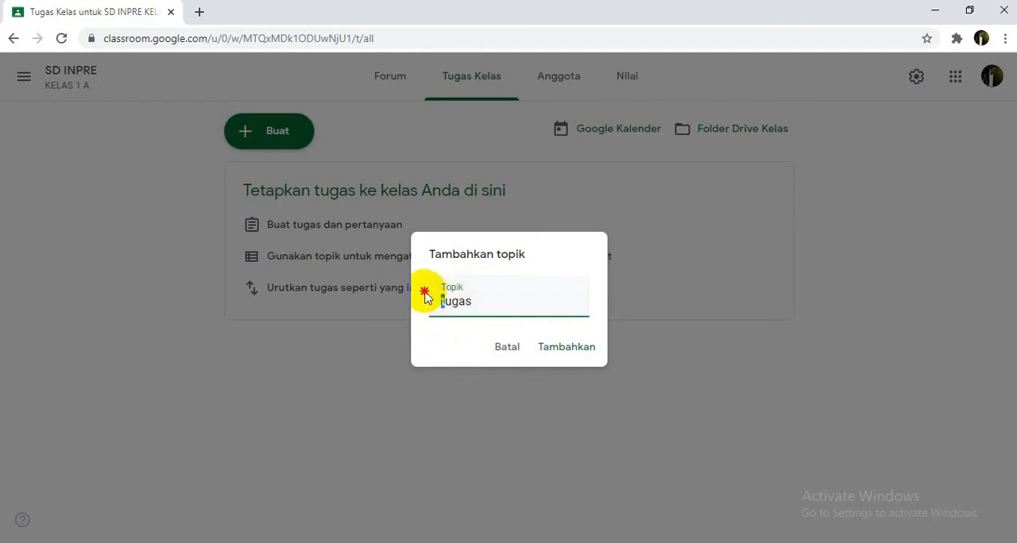
key(BackSpace)
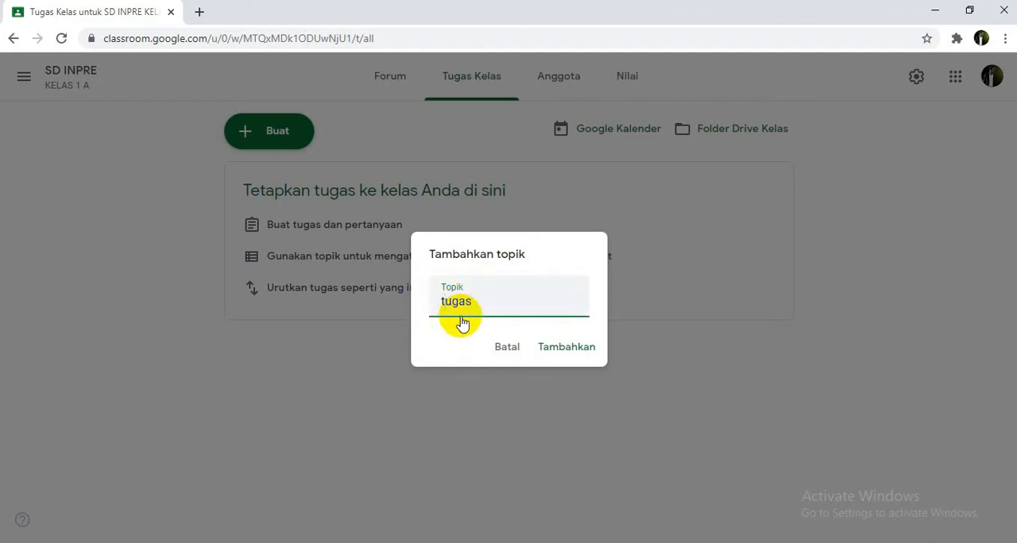
text(t)
key(BackSpace)
text(T)
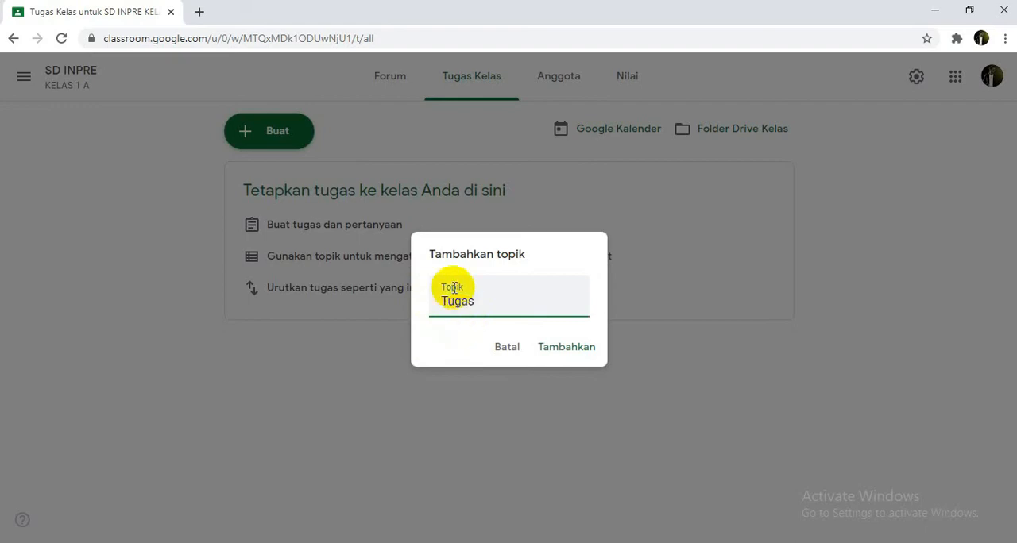
click(582, 356)
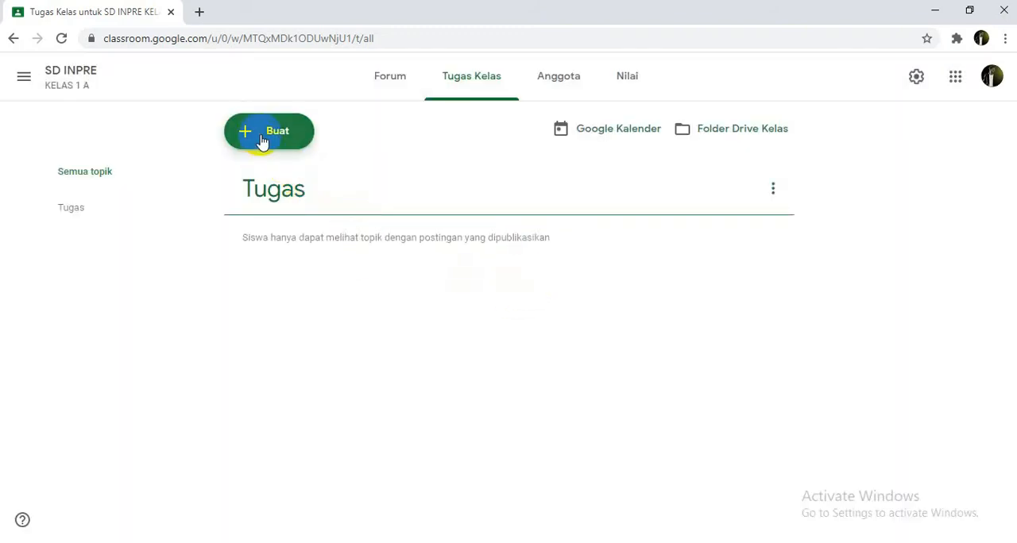
Step: Add a second classwork topic named Materi
click(265, 135)
click(287, 378)
text(Materi)
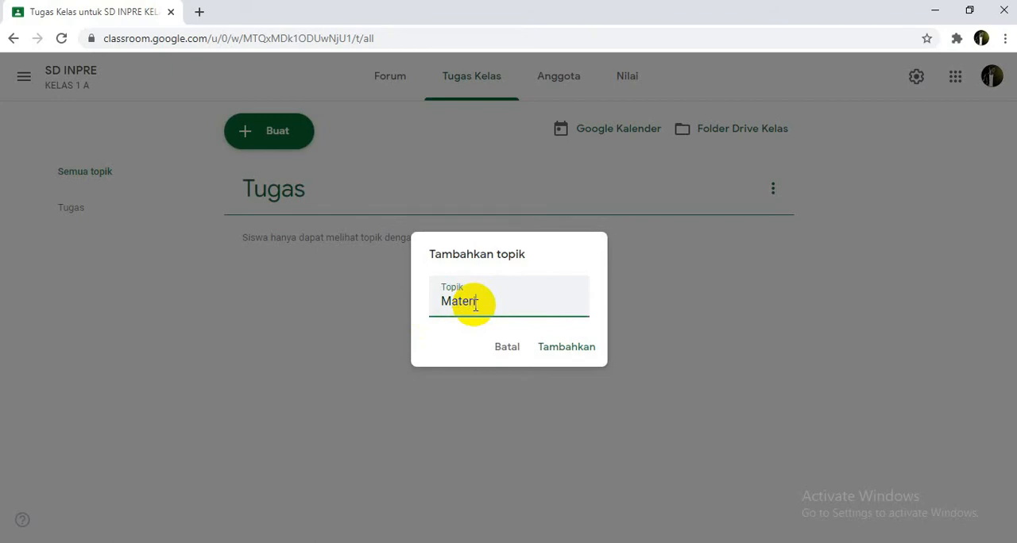
click(547, 349)
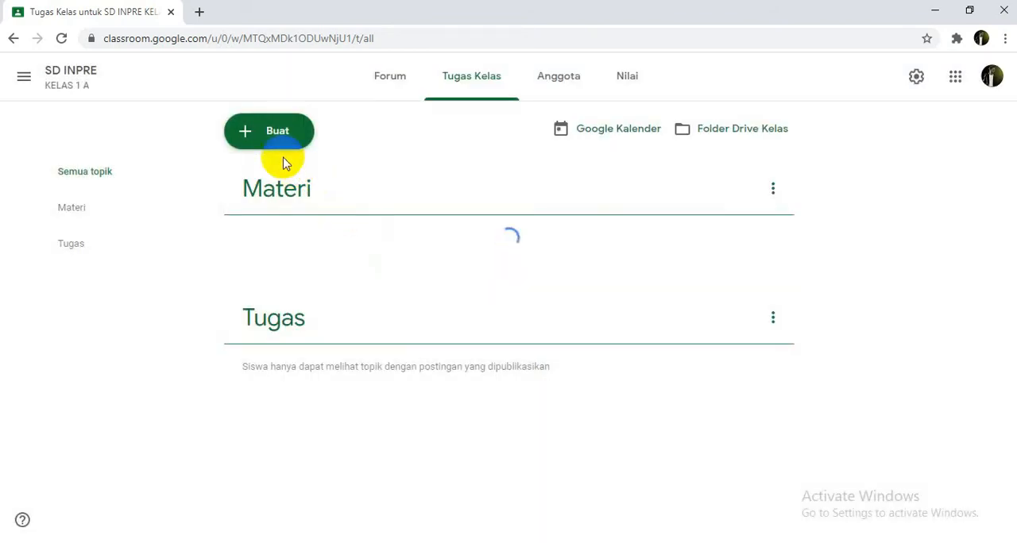
Step: Add a third classwork topic named Absen
click(272, 134)
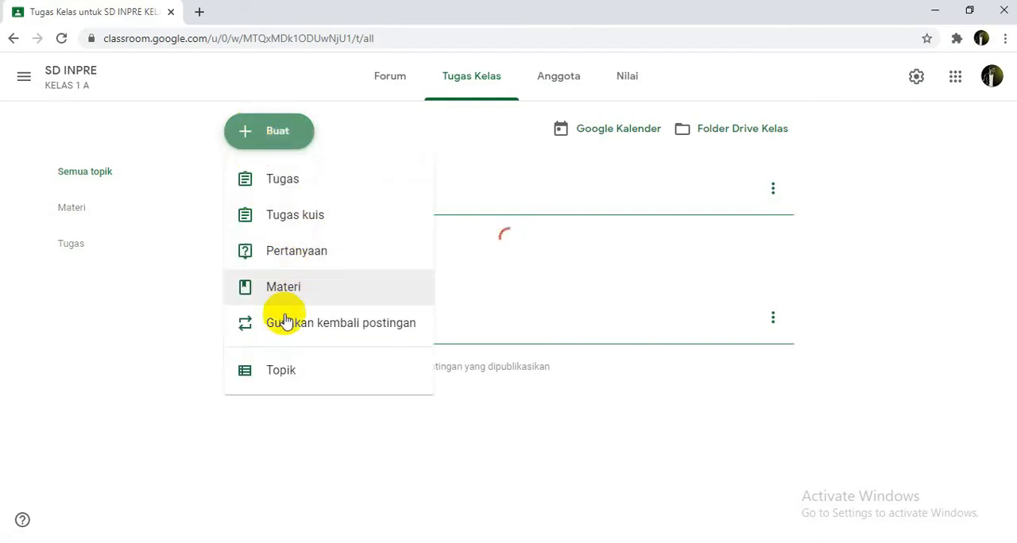
click(284, 372)
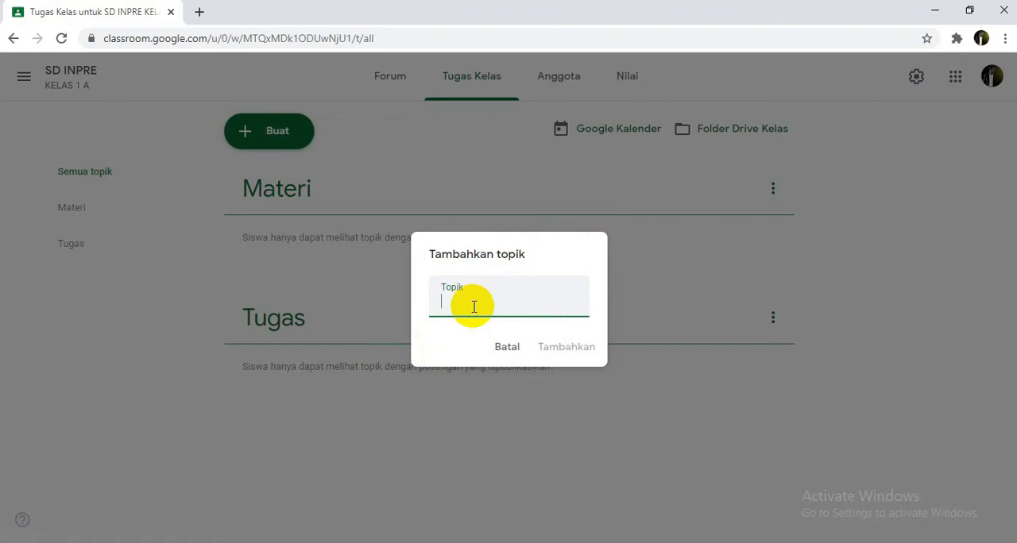
text(Absen)
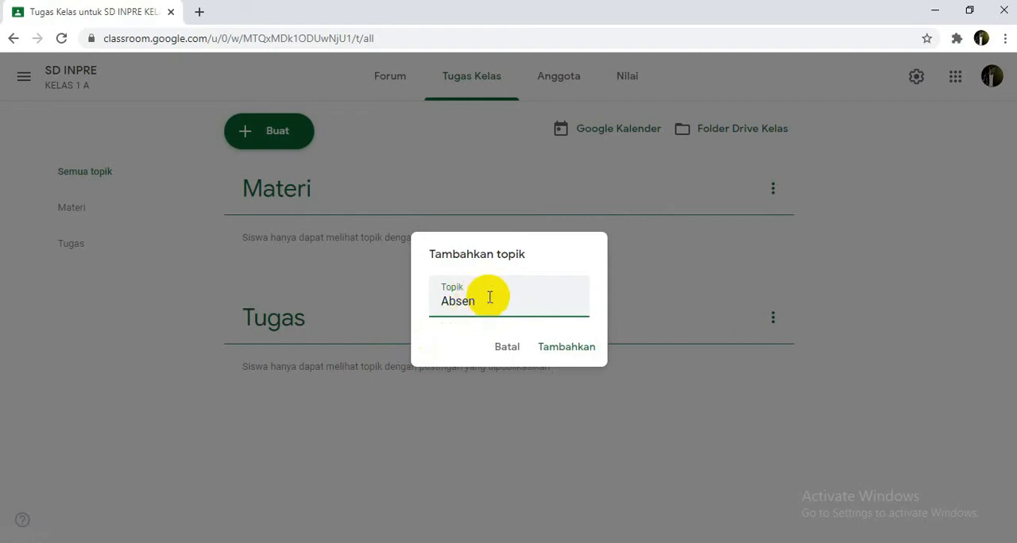
click(571, 352)
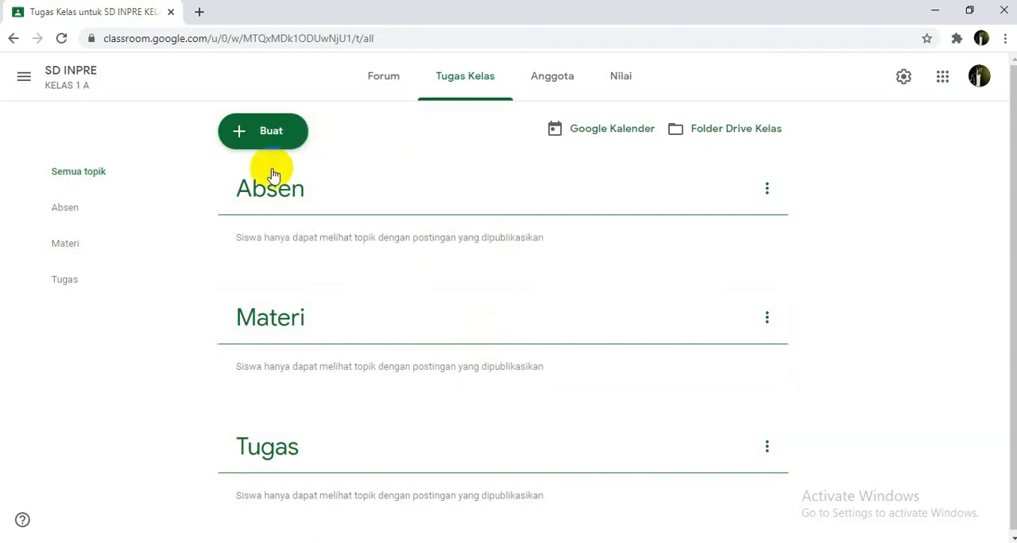
Step: Create a new question (Pertanyaan) in the classwork with the title Absen hari pertama
scroll(226, 374, down, 1)
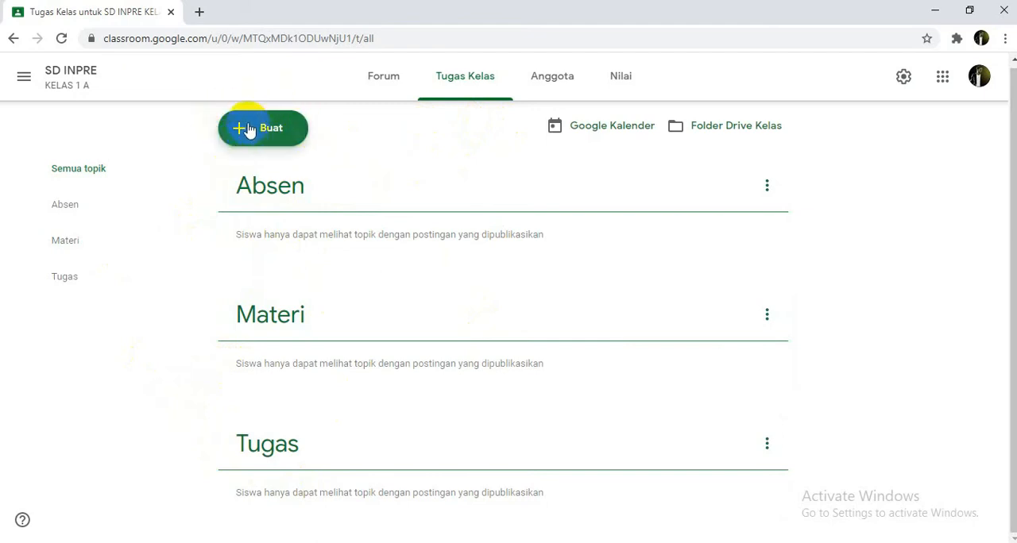
scroll(239, 128, up, 1)
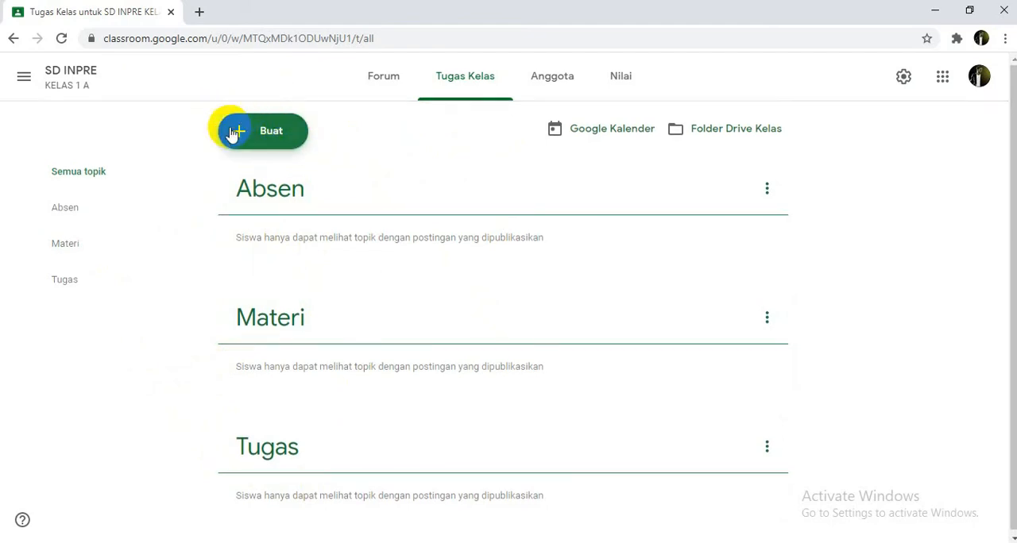
click(249, 136)
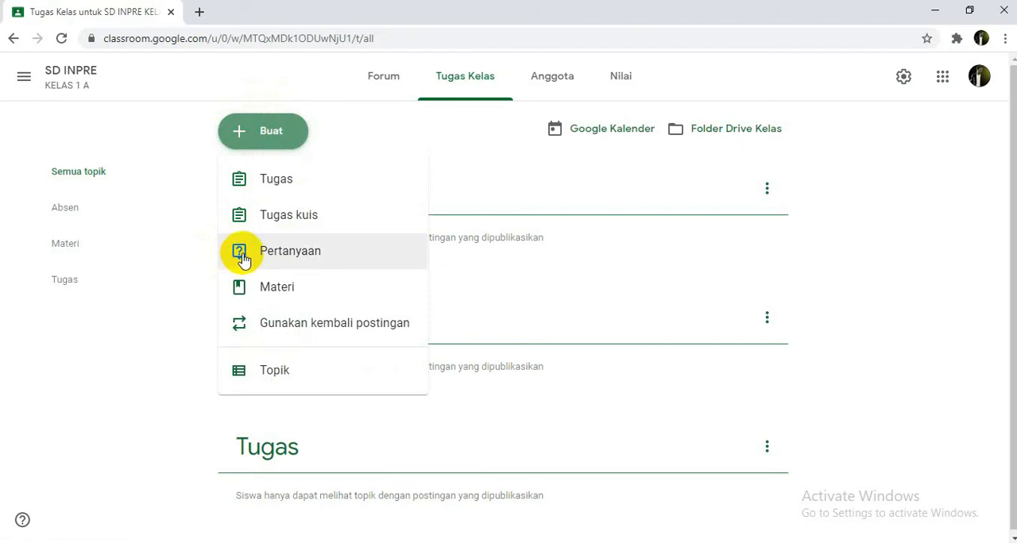
click(271, 252)
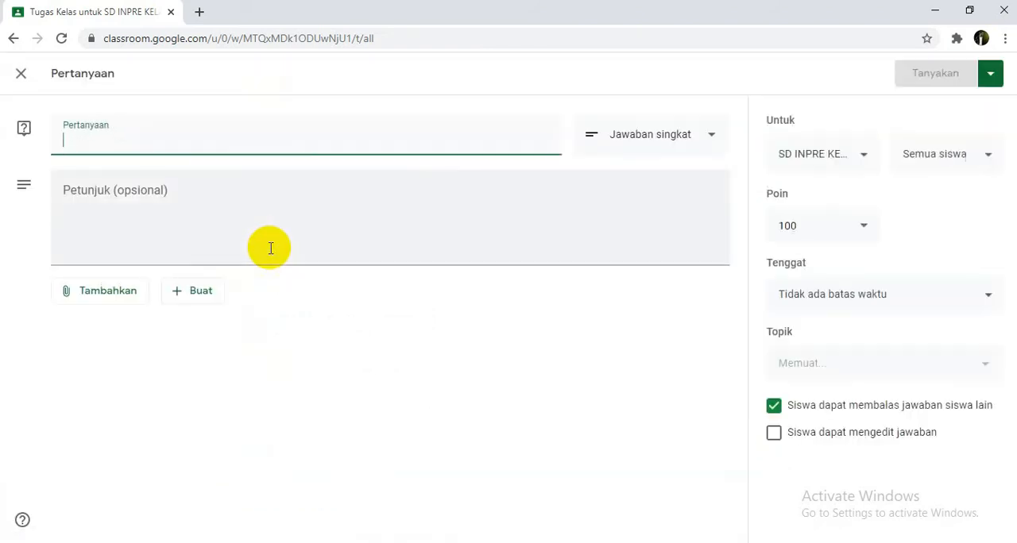
click(77, 143)
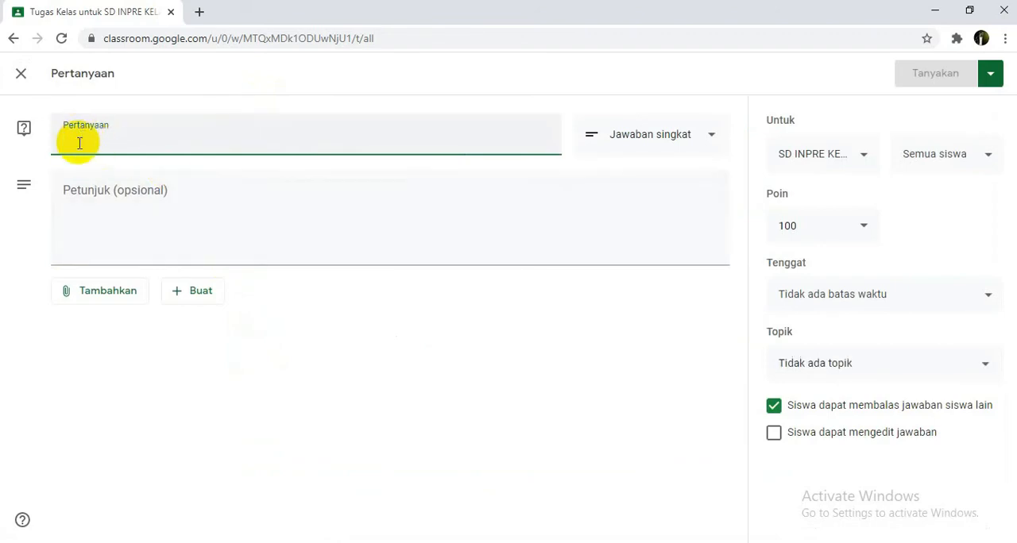
text(ab)
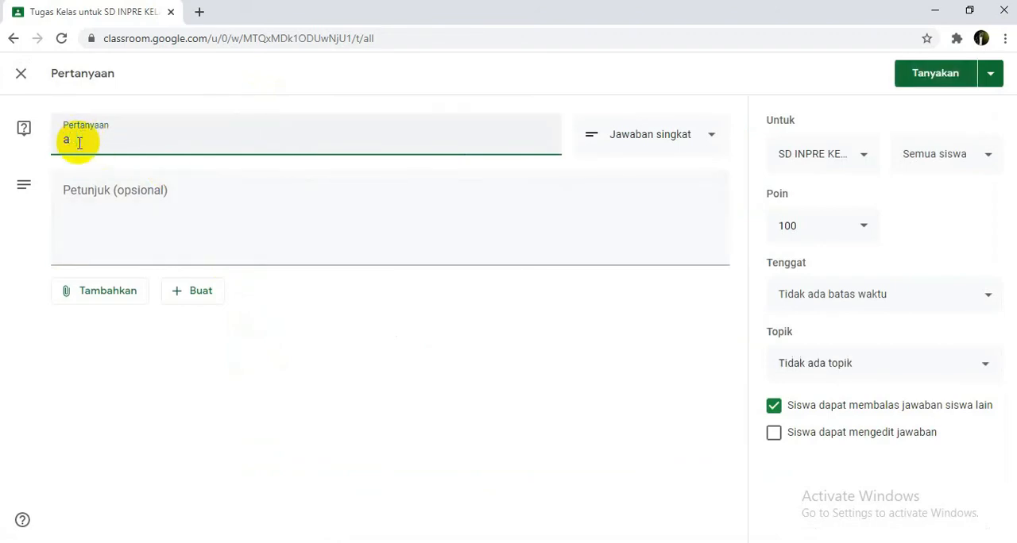
key(BackSpace)
text(Absen hari pertama)
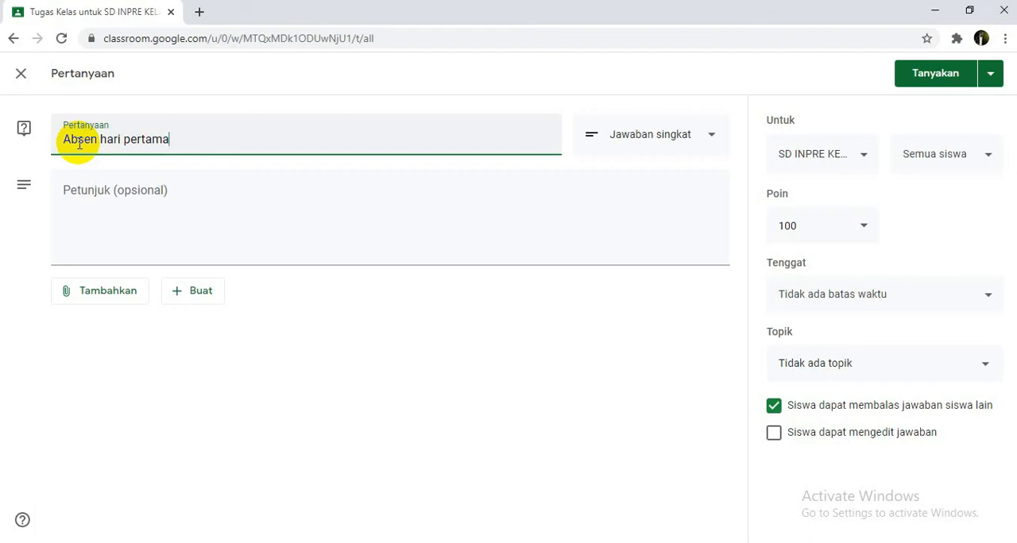
Step: Enter "tolong di isi absen" as the question's instructions (Petunjuk)
click(111, 202)
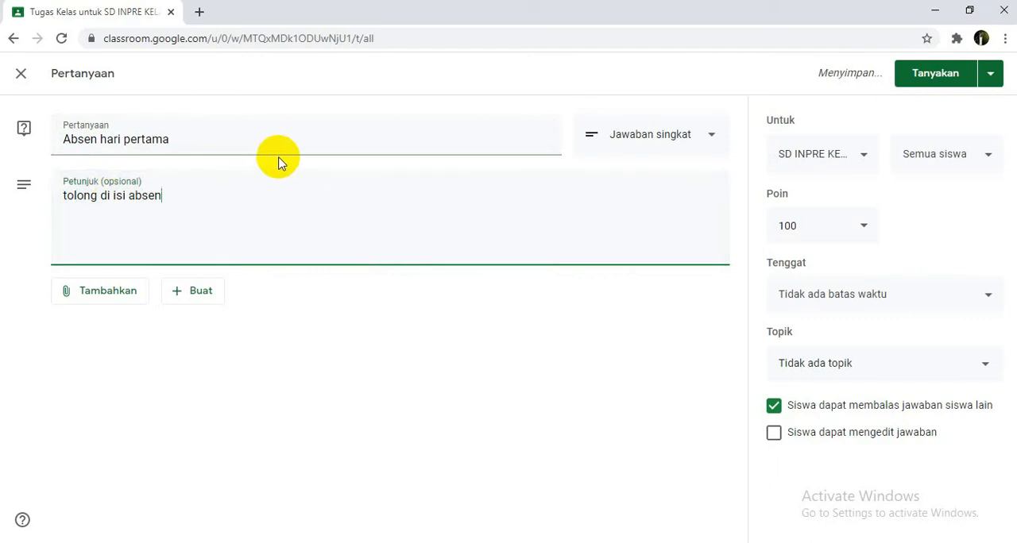
drag(164, 195, 57, 194)
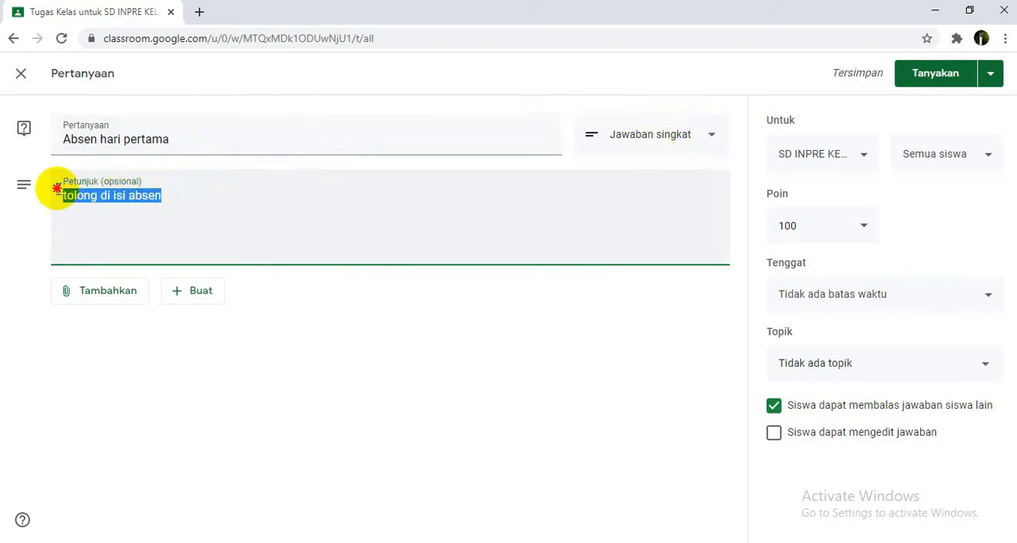
click(178, 199)
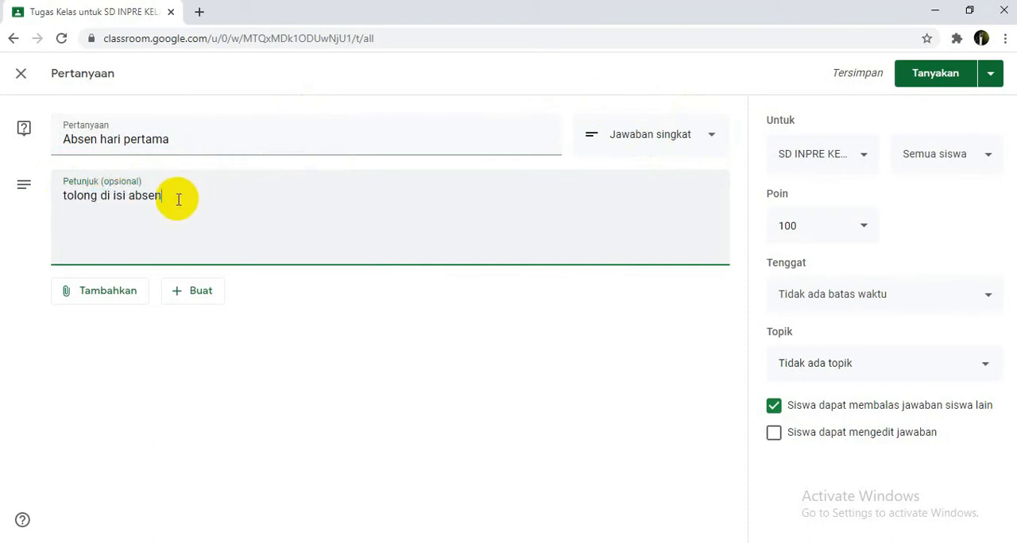
Step: Change the question type to multiple choice (Pilihan ganda) and name its first answer option hadir
click(652, 136)
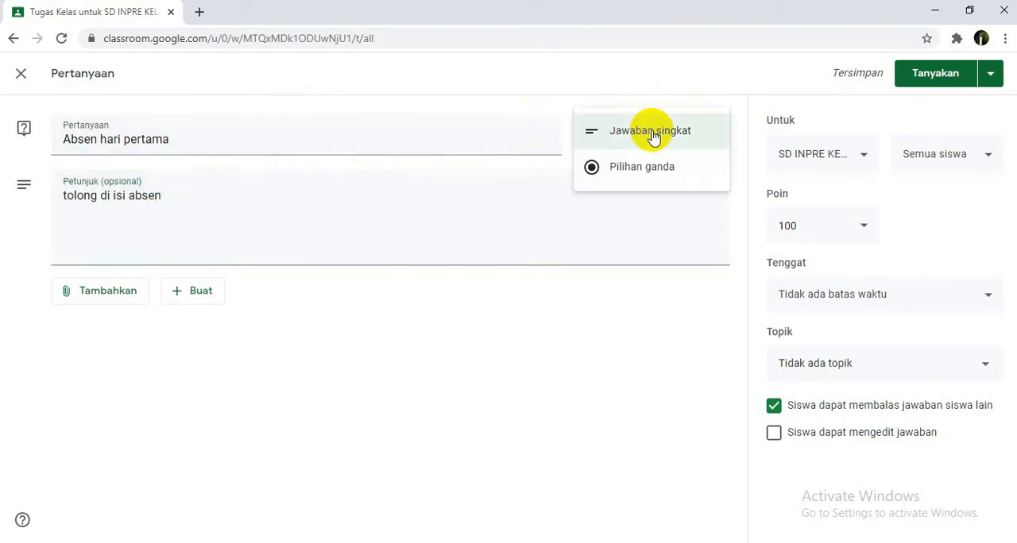
click(607, 173)
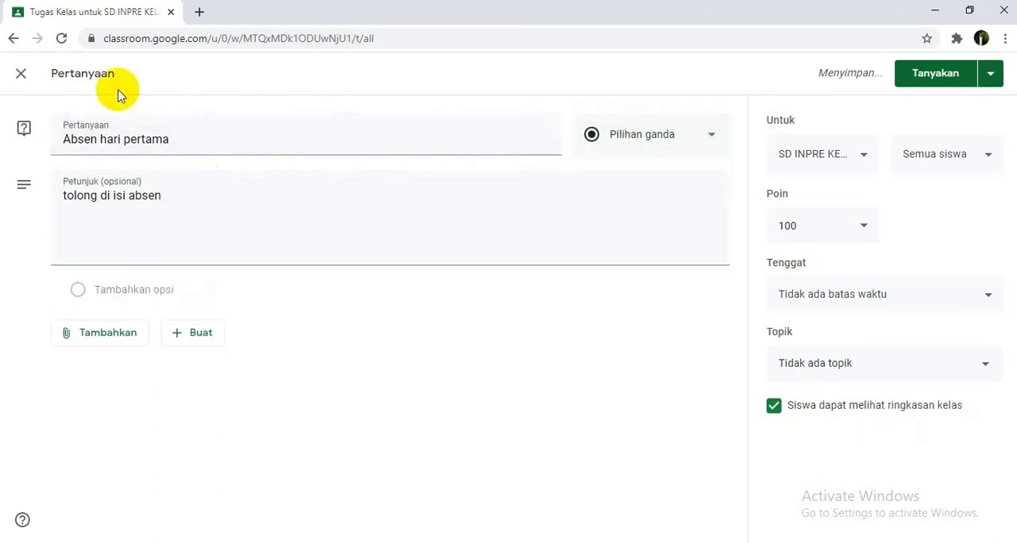
click(99, 291)
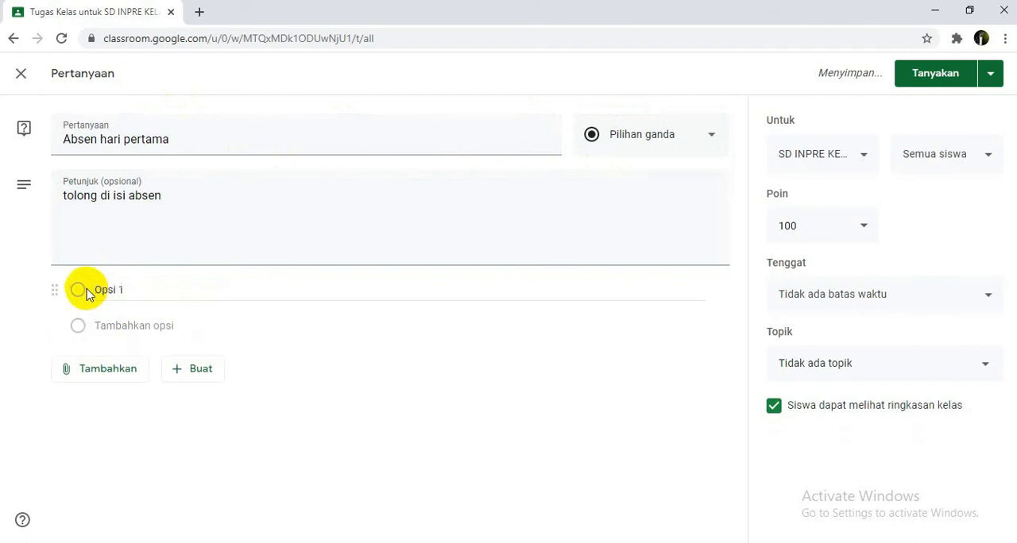
click(137, 289)
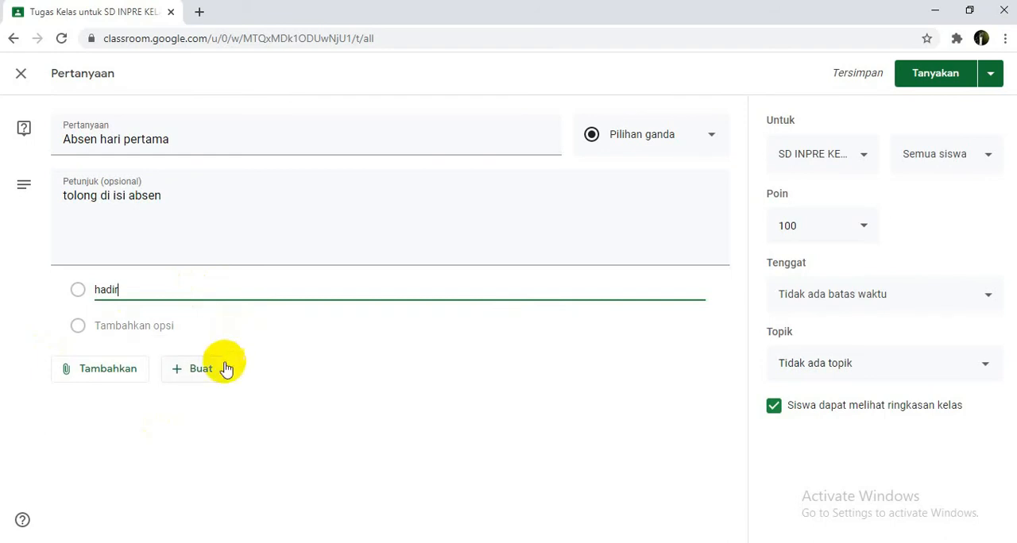
click(549, 191)
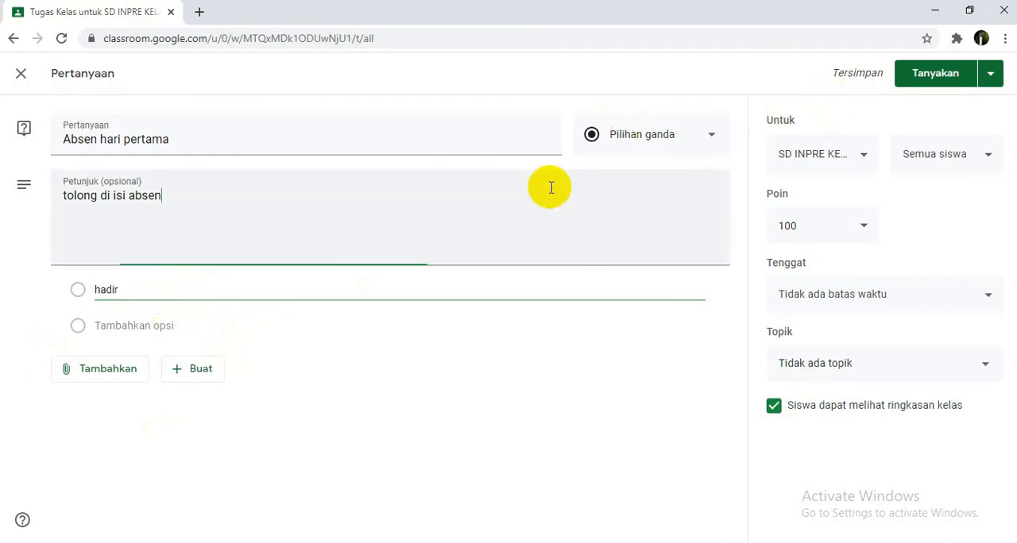
click(517, 362)
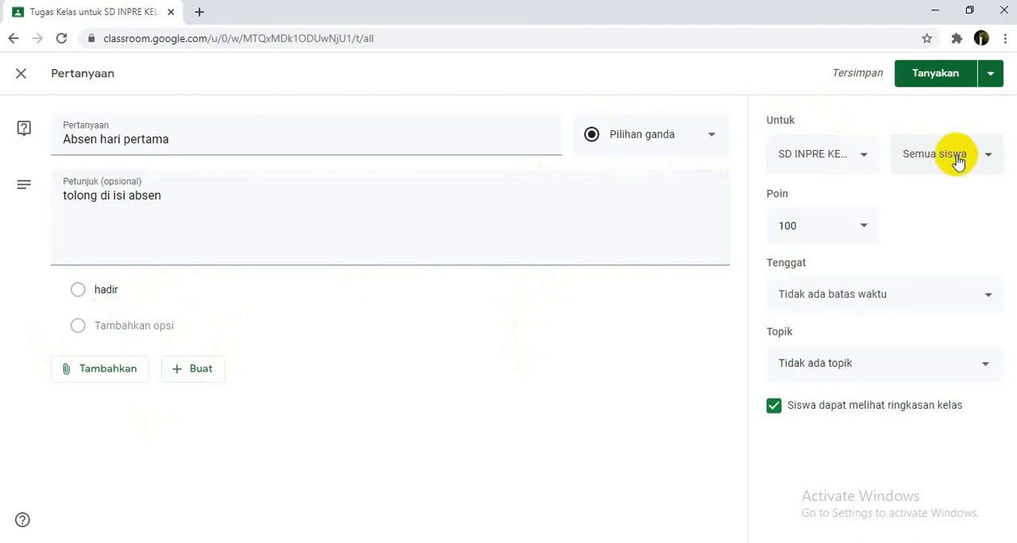
Step: Set the question to ungraded (Tidak dinilai) with a deadline of 30 Jul 2020 at 13.59
click(860, 230)
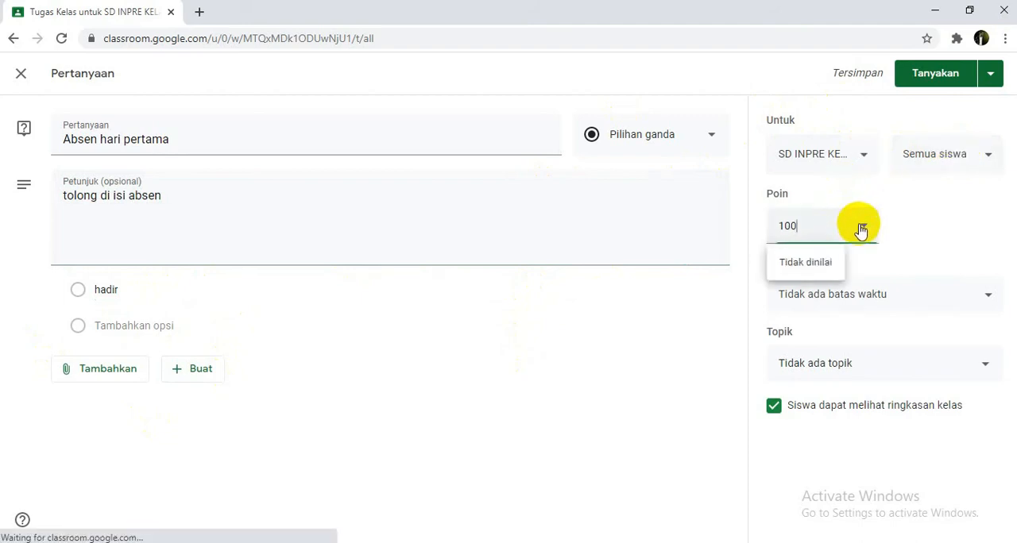
click(814, 269)
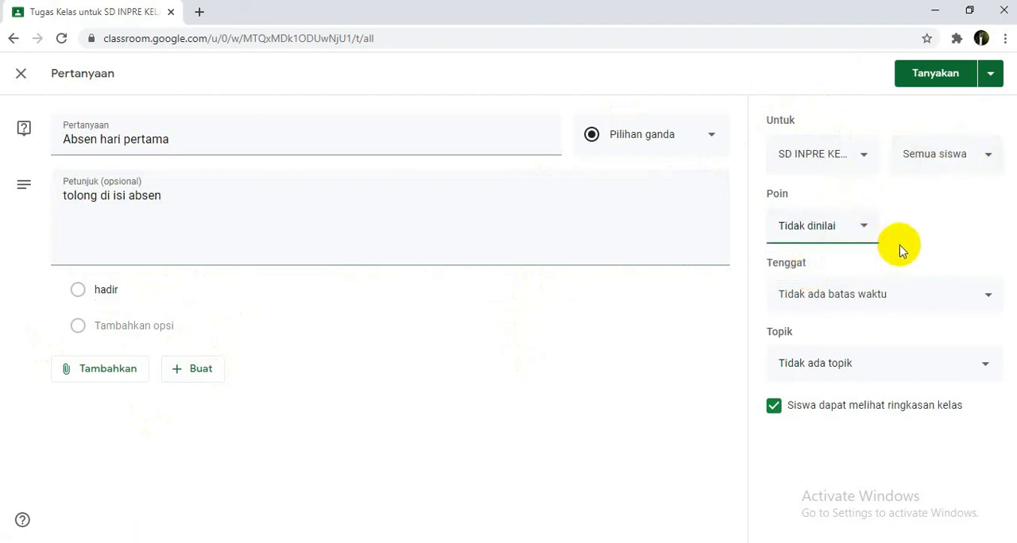
click(974, 296)
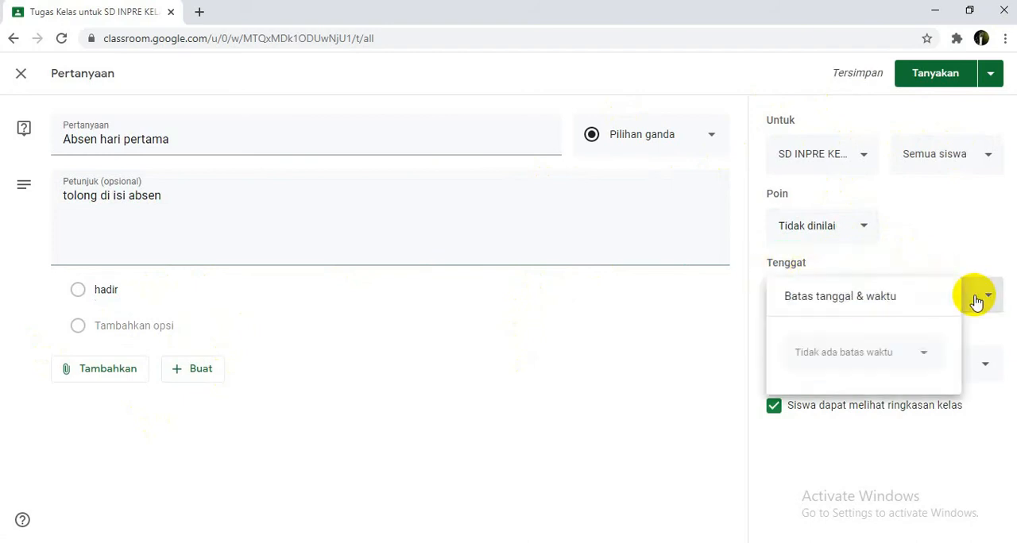
click(913, 354)
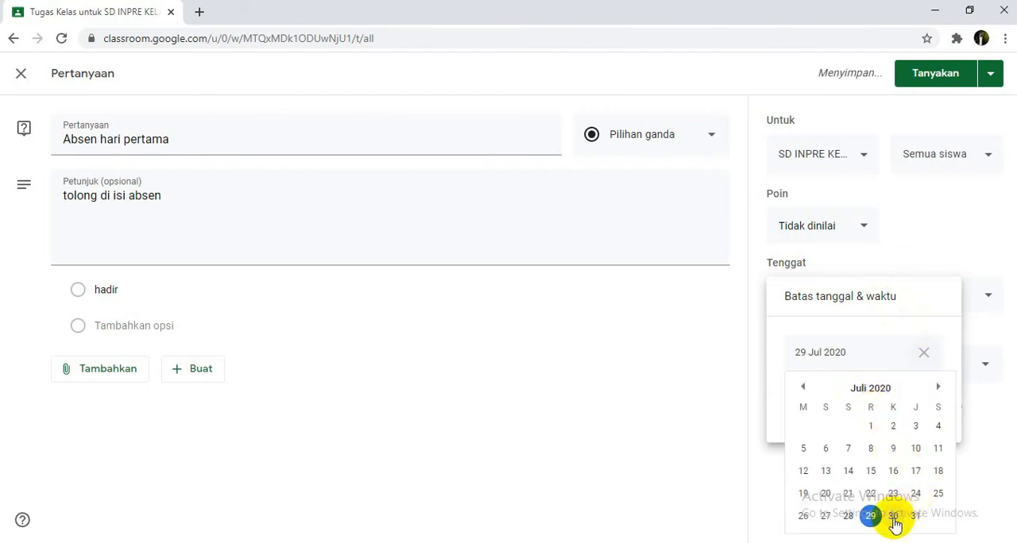
click(893, 518)
click(852, 402)
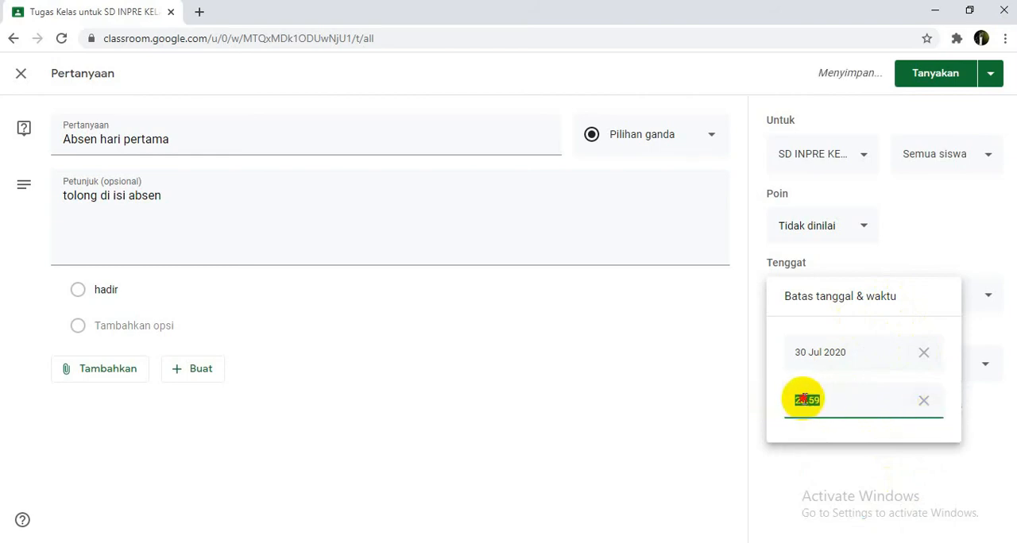
click(805, 401)
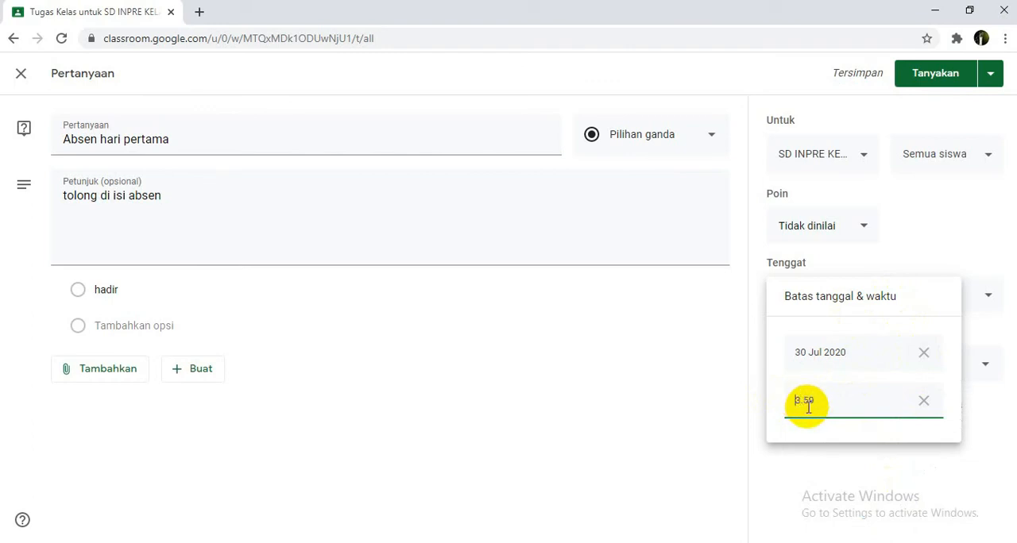
text(1)
click(977, 342)
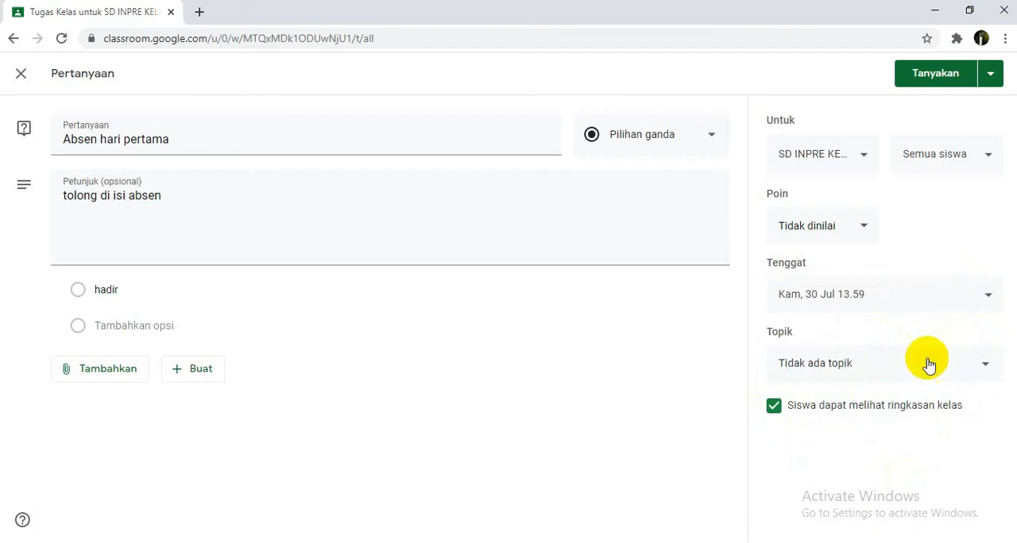
Step: Assign the question to the Absen topic and publish it to the class
click(983, 366)
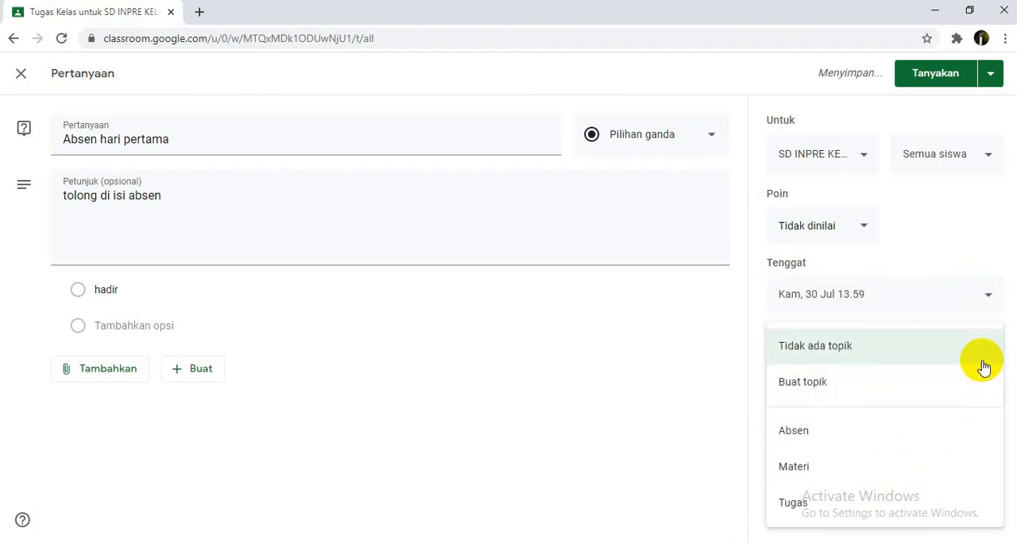
click(628, 354)
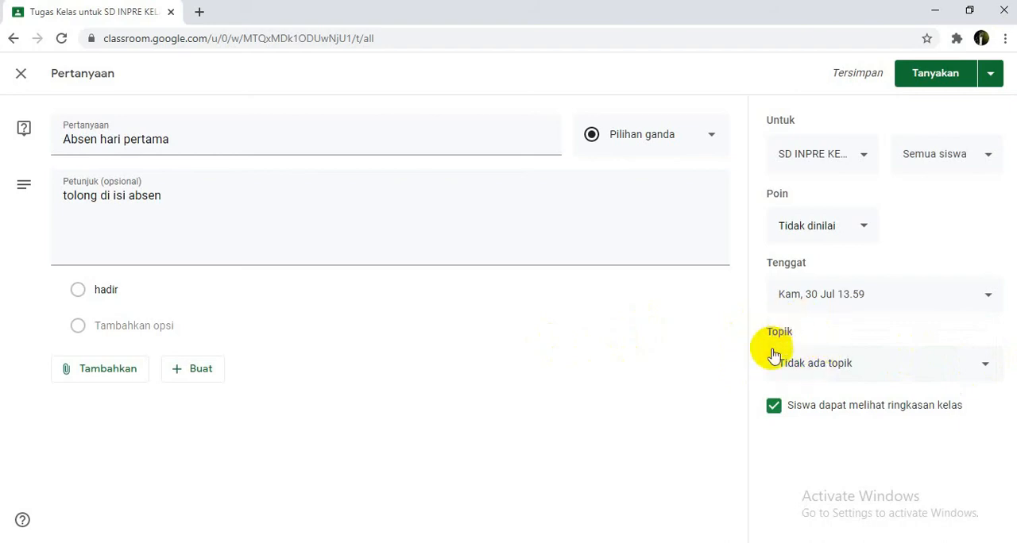
click(989, 365)
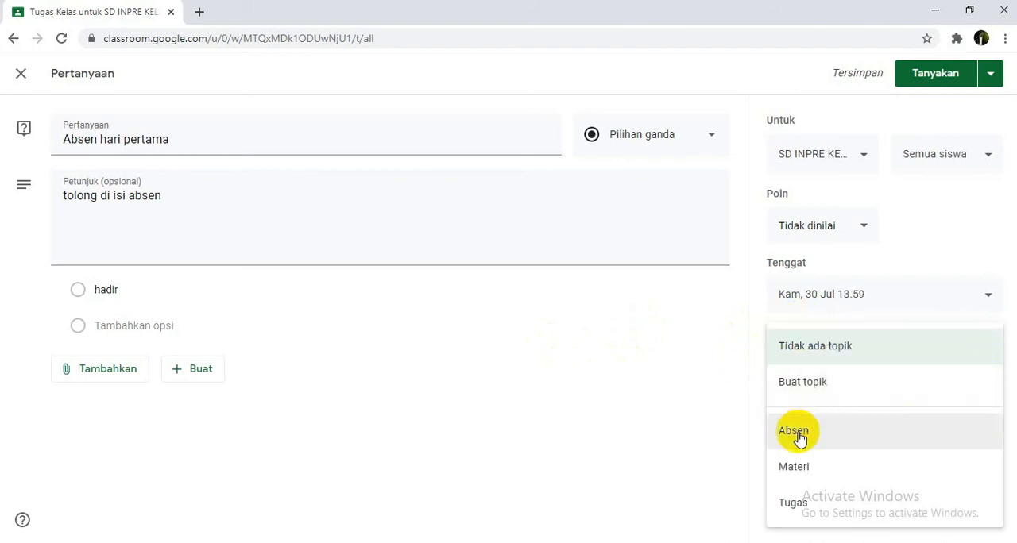
click(807, 441)
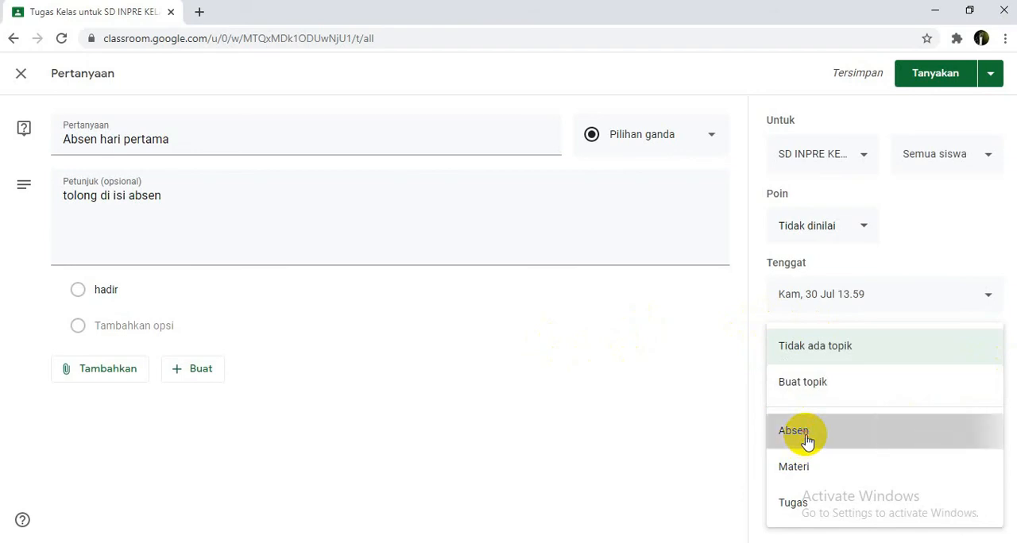
click(922, 74)
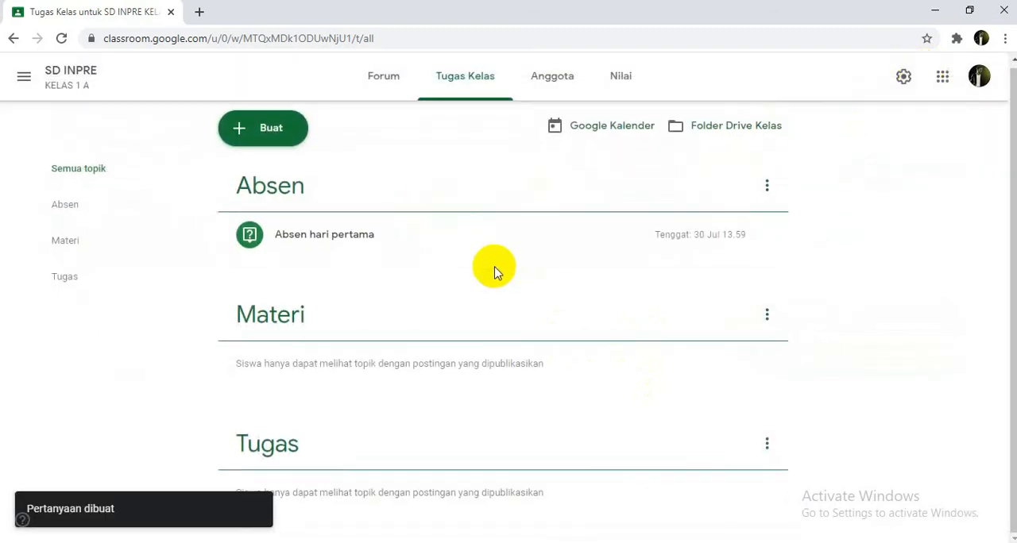
Step: Review the posted Absen hari pertama question in the classwork, and look over the class members and forum pages
click(379, 234)
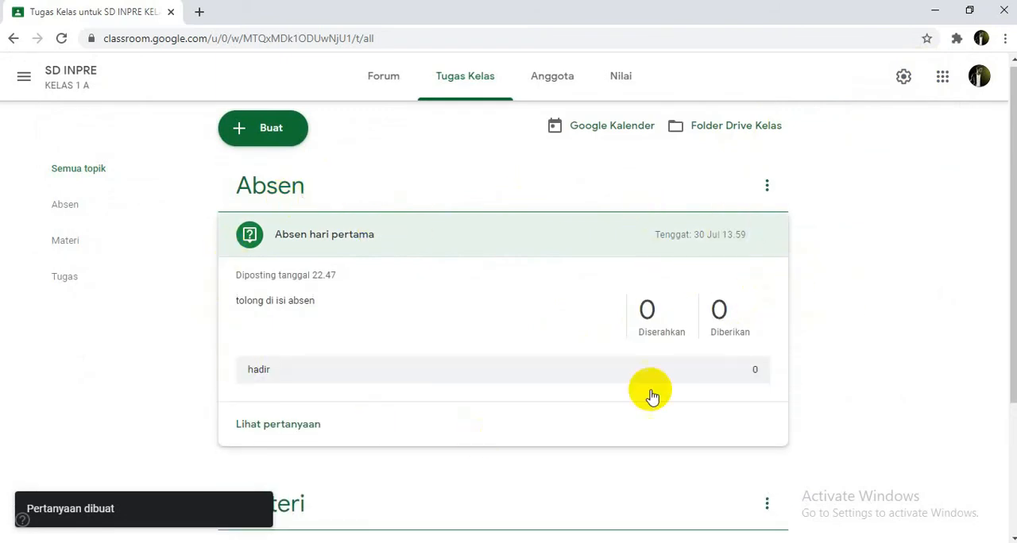
scroll(687, 354, up, 1)
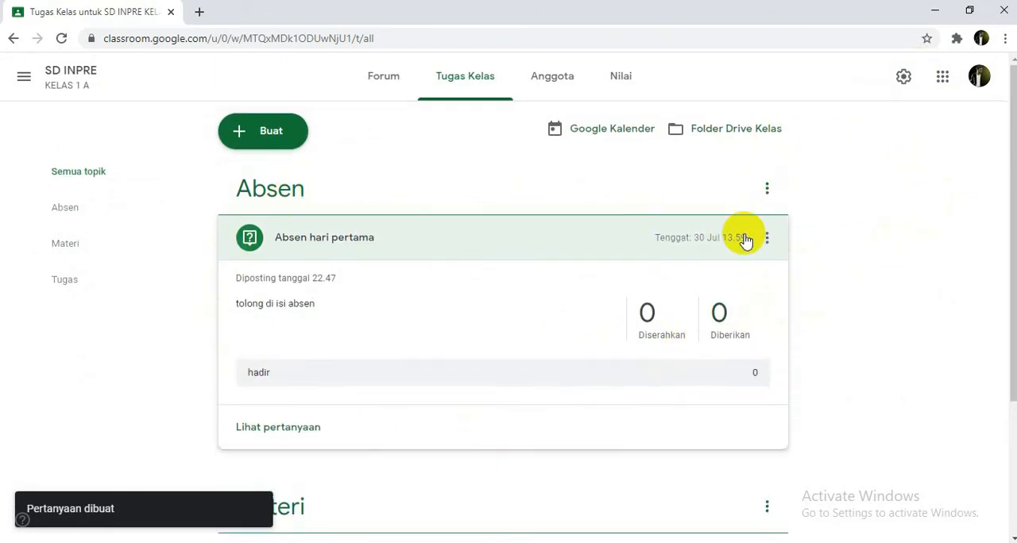
click(583, 86)
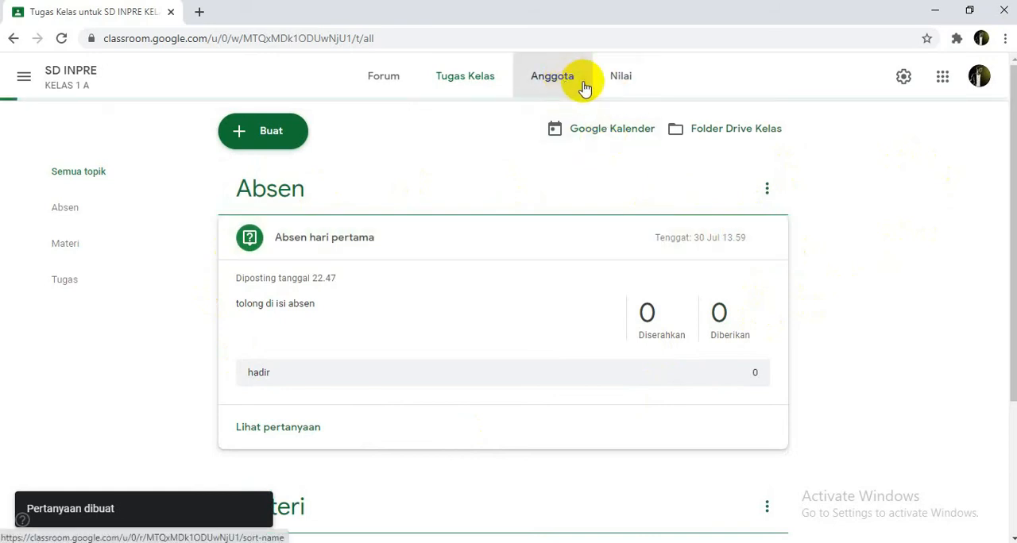
click(466, 82)
click(381, 89)
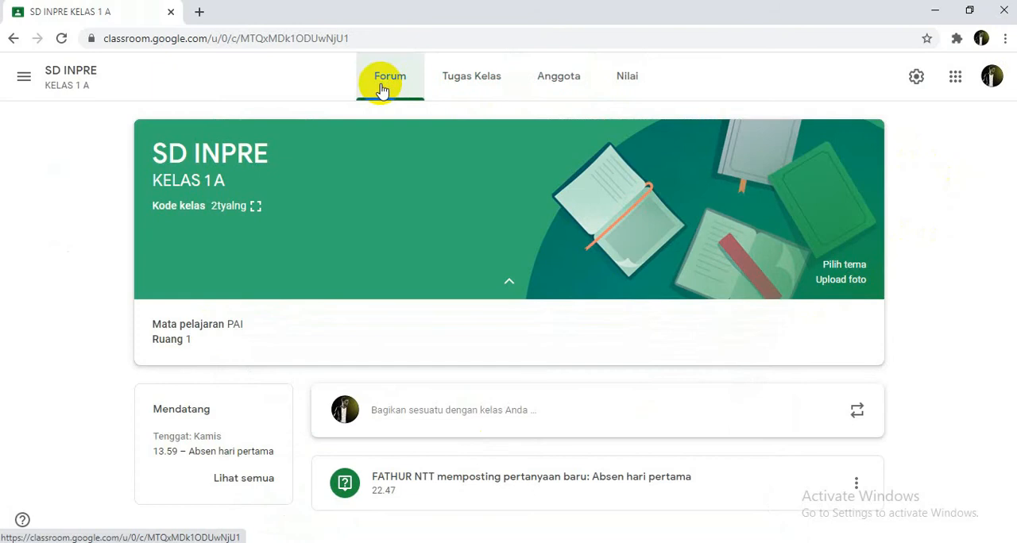
click(455, 80)
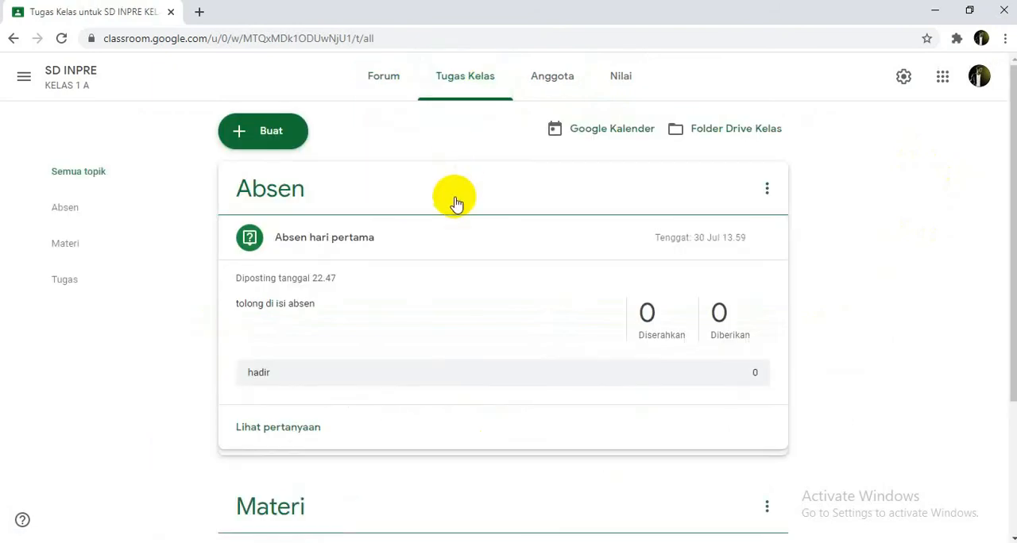
scroll(579, 347, down, 2)
scroll(695, 339, up, 2)
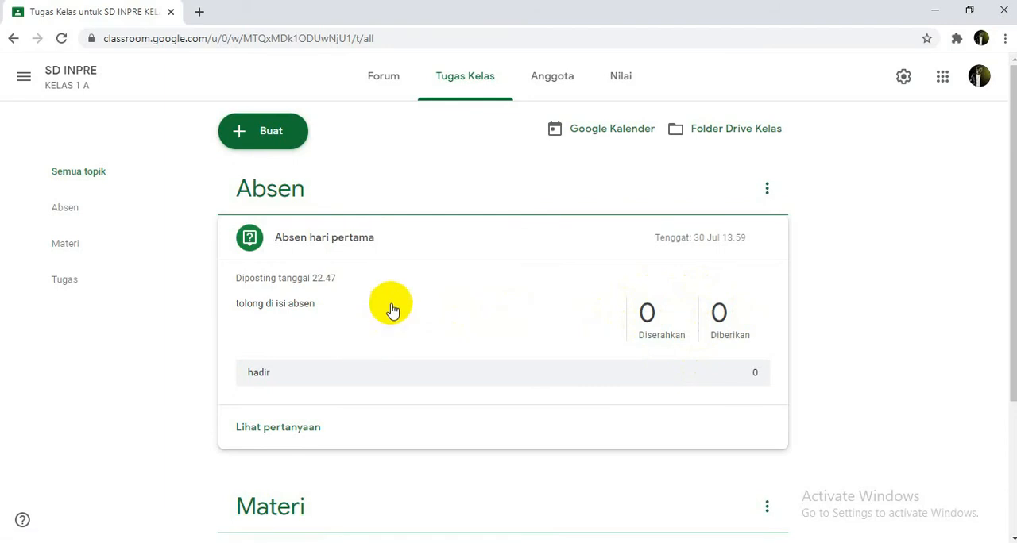
scroll(322, 413, down, 1)
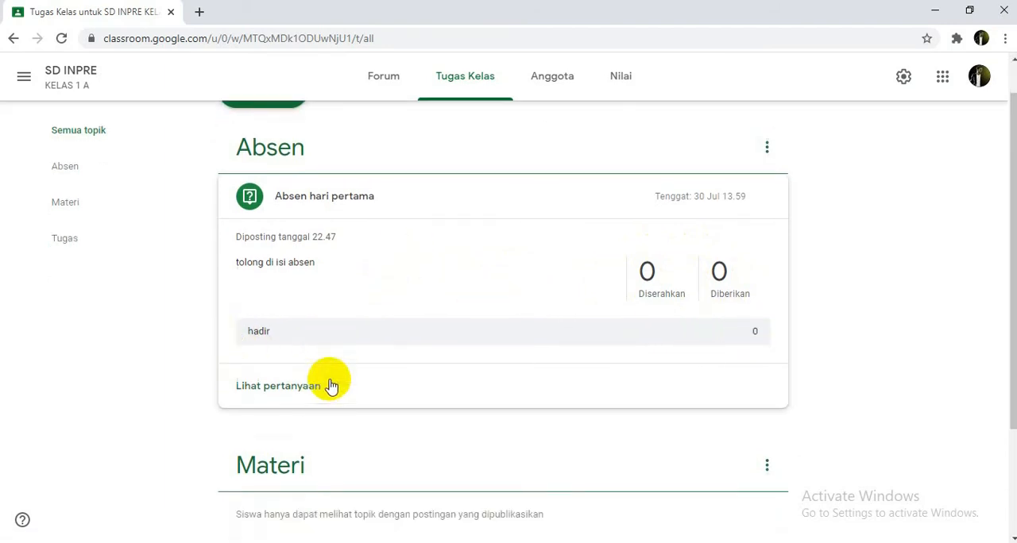
scroll(335, 382, up, 1)
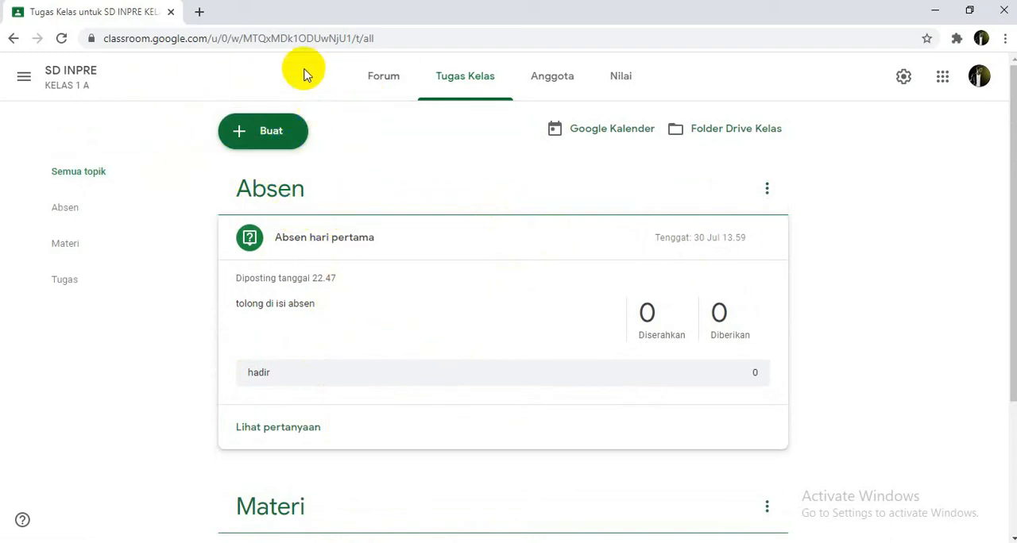
Step: Create a new classwork material (Materi) with the title Pelajaran 1
click(246, 135)
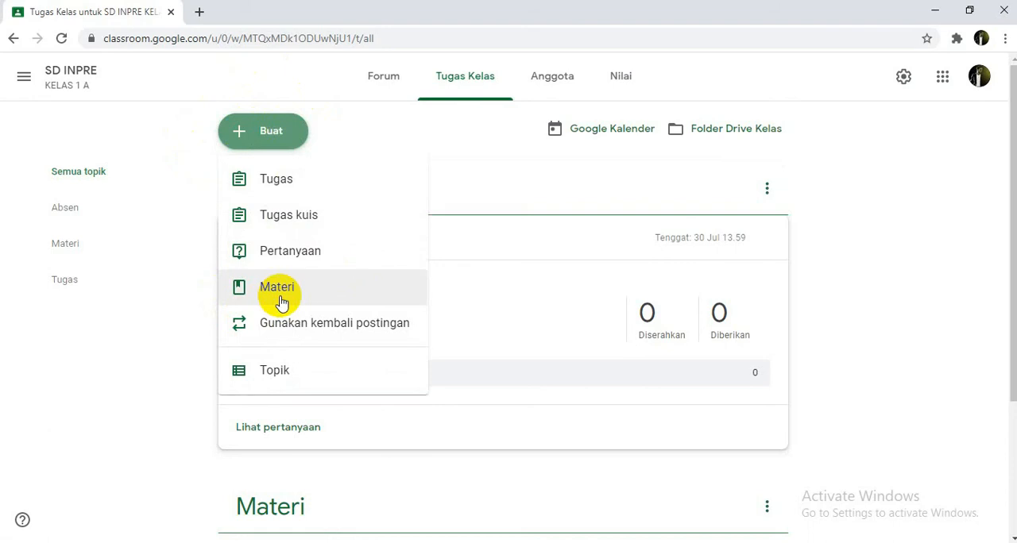
click(284, 289)
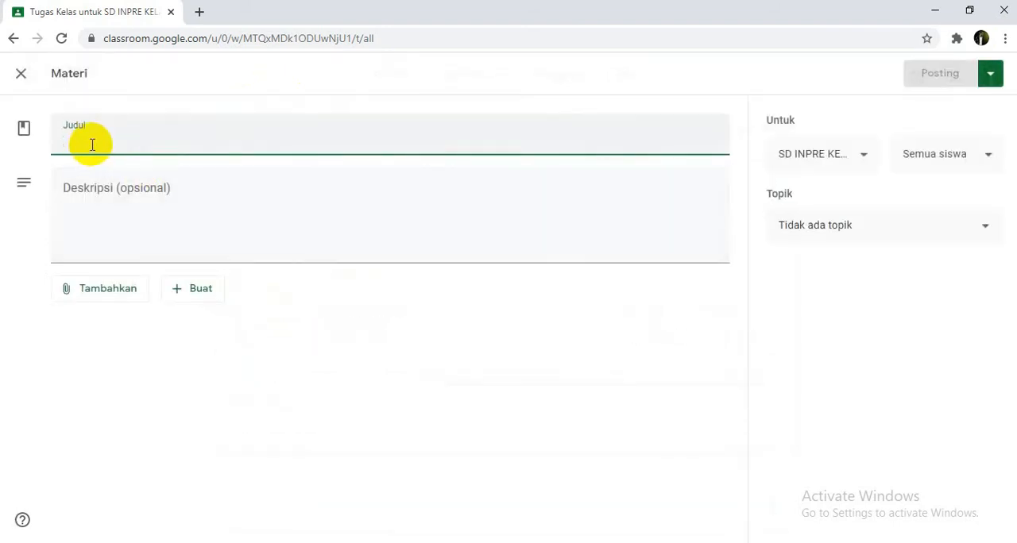
text(MA)
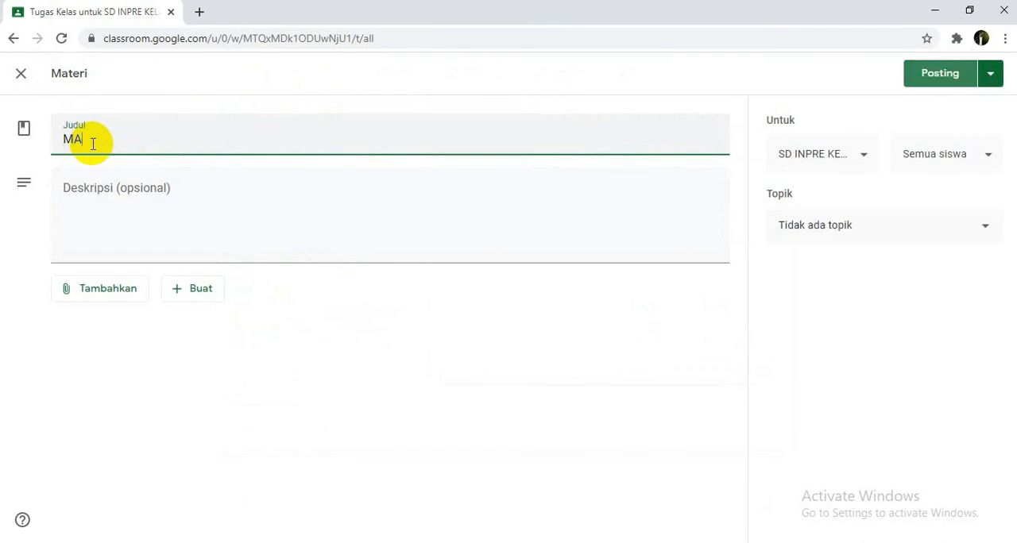
text(TPelajaran 1)
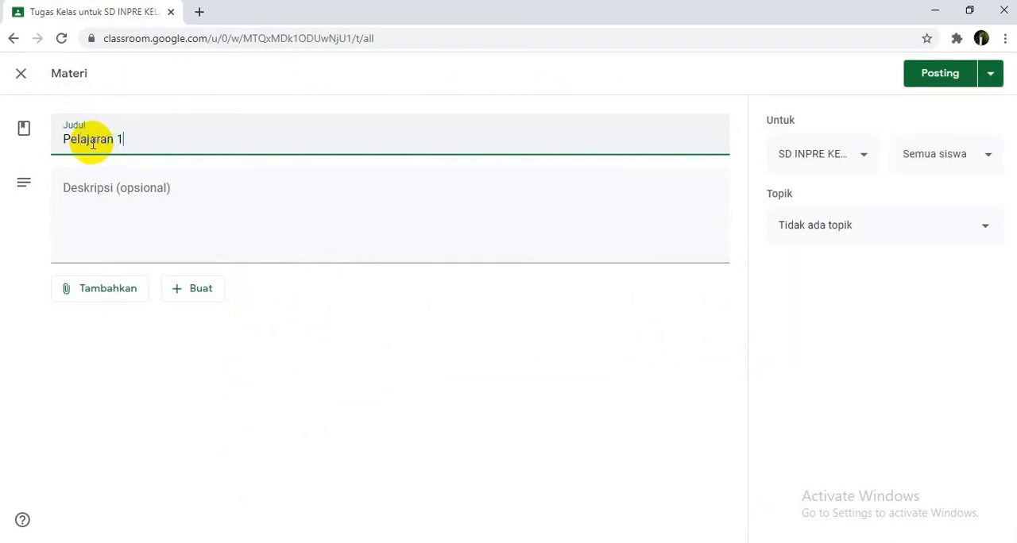
click(121, 209)
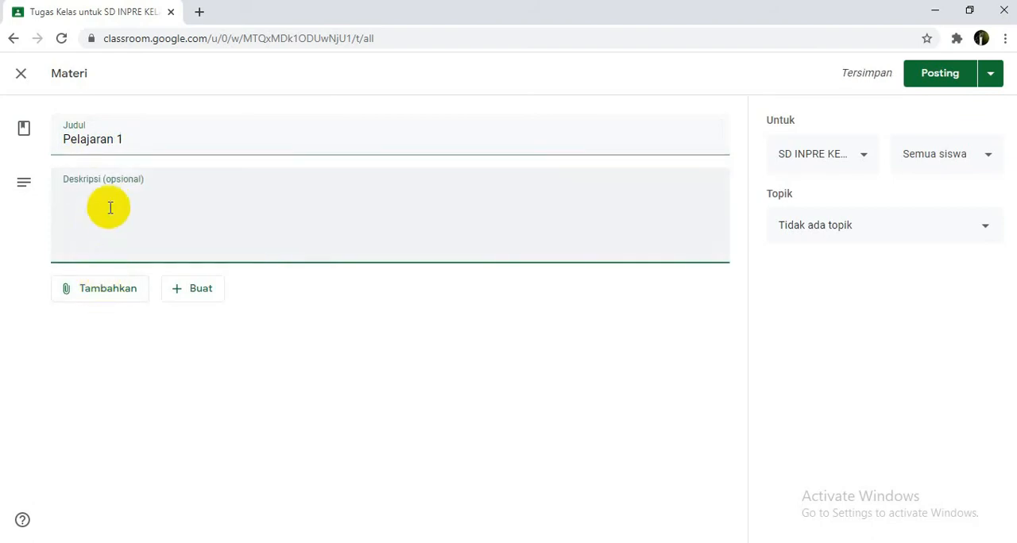
Step: Examine which attachment sources and new file types are available for the material
click(119, 295)
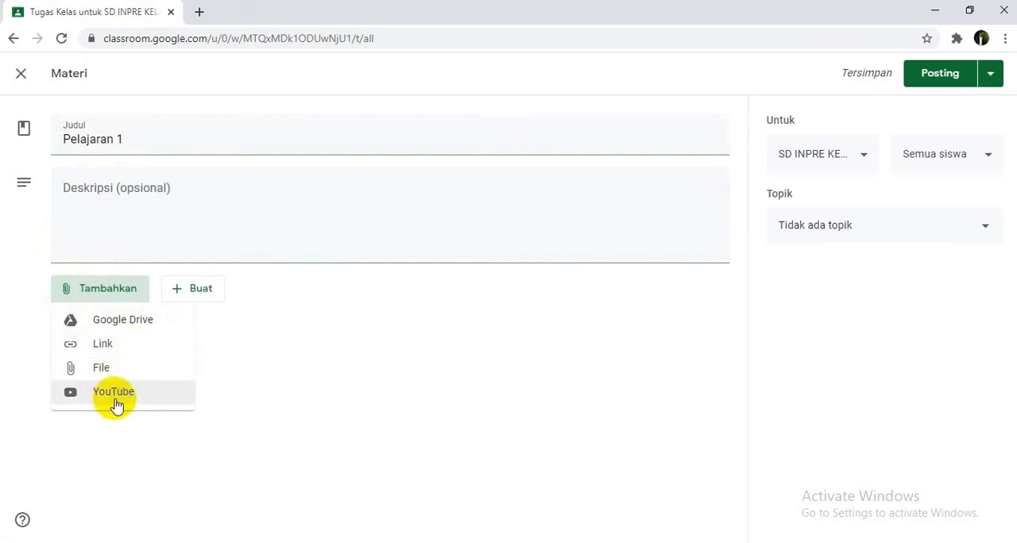
click(238, 311)
click(199, 293)
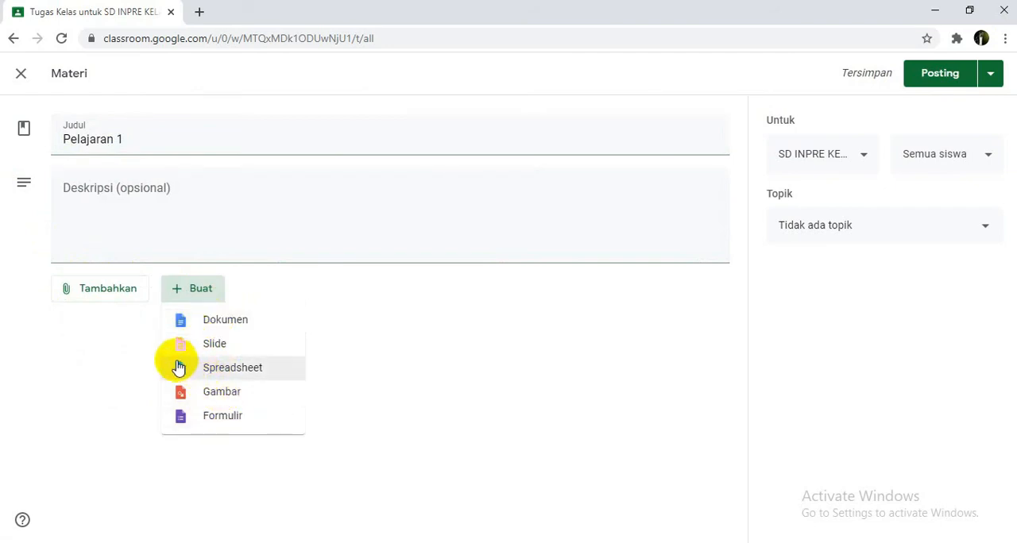
click(134, 294)
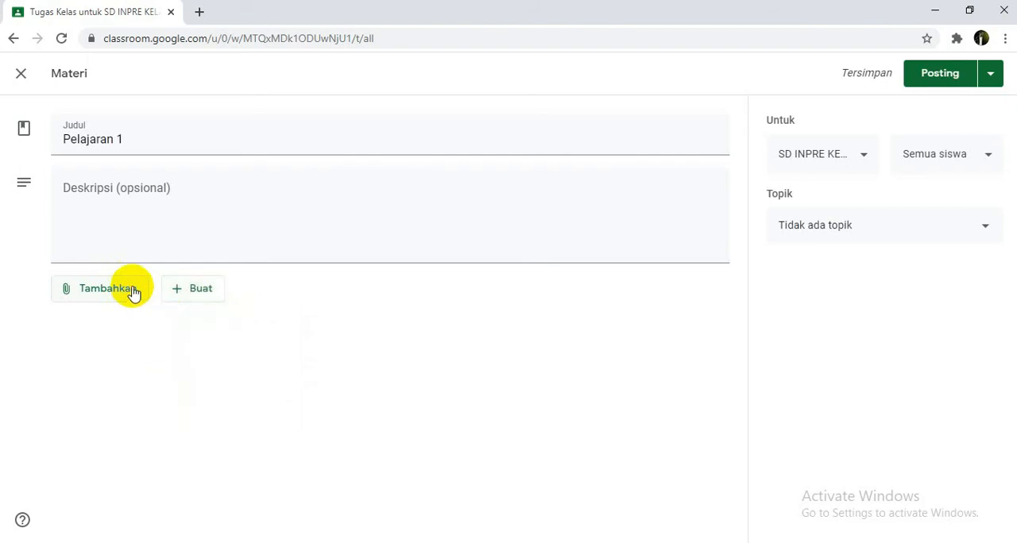
click(122, 294)
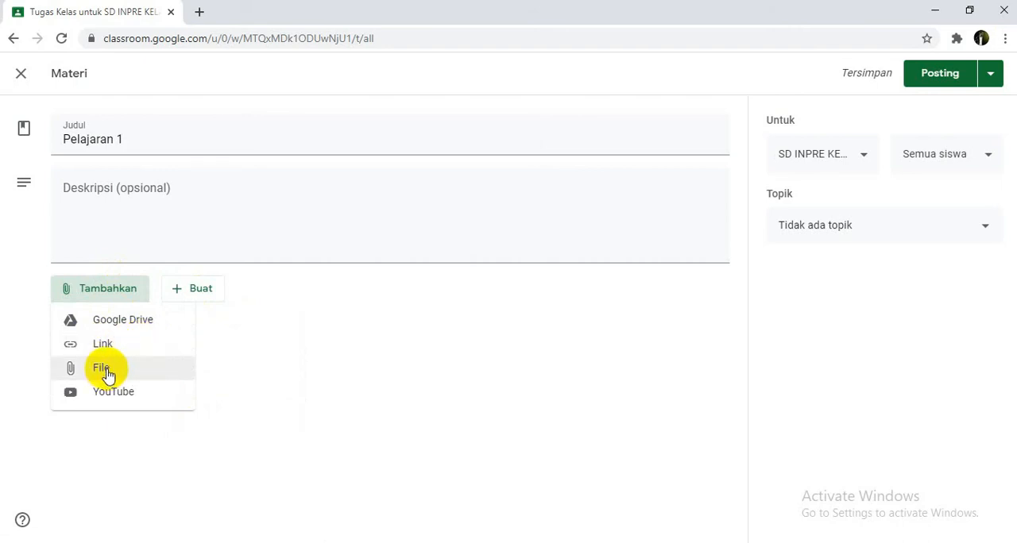
click(232, 340)
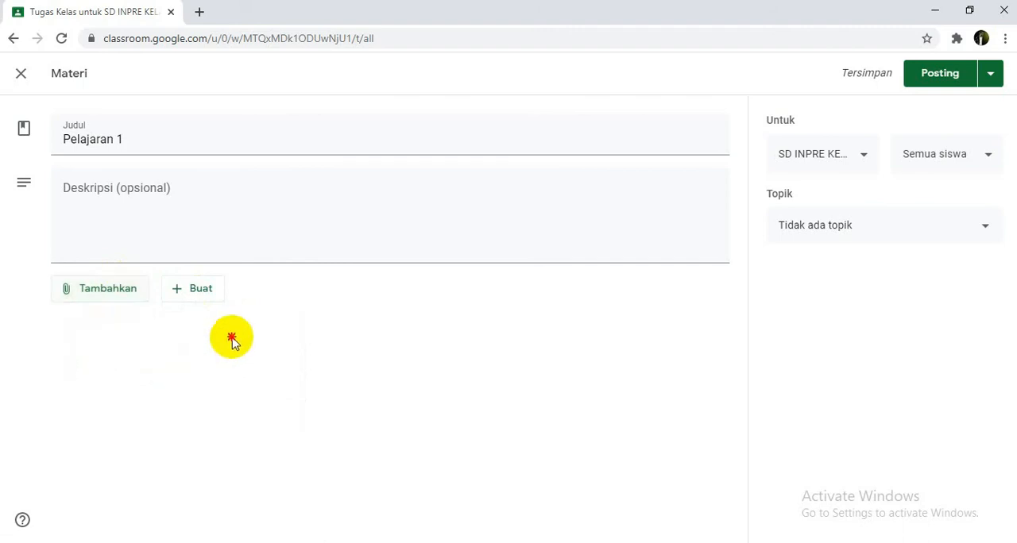
click(109, 290)
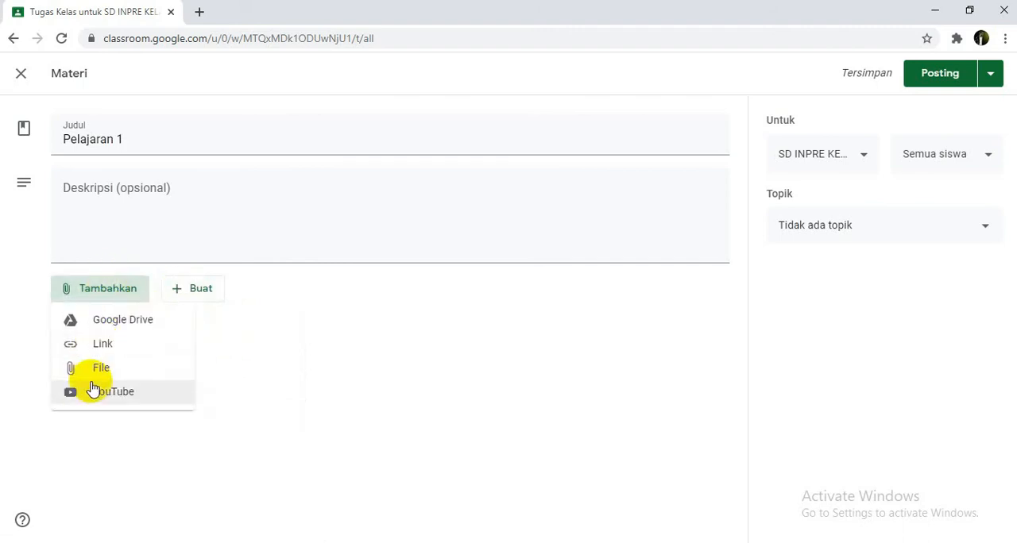
click(259, 341)
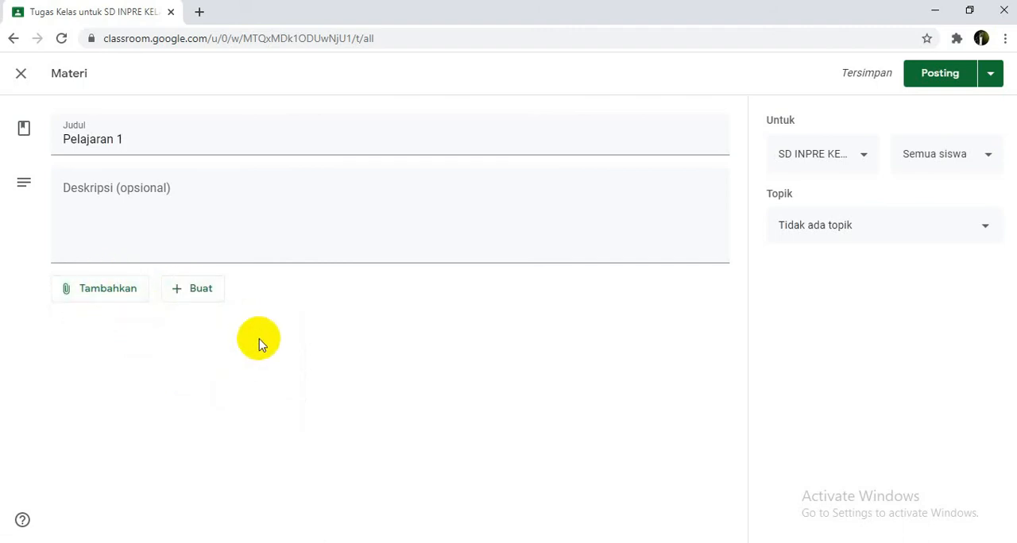
Step: Look at the YouTube video search for attaching a video to the material, and close it without adding one
click(110, 291)
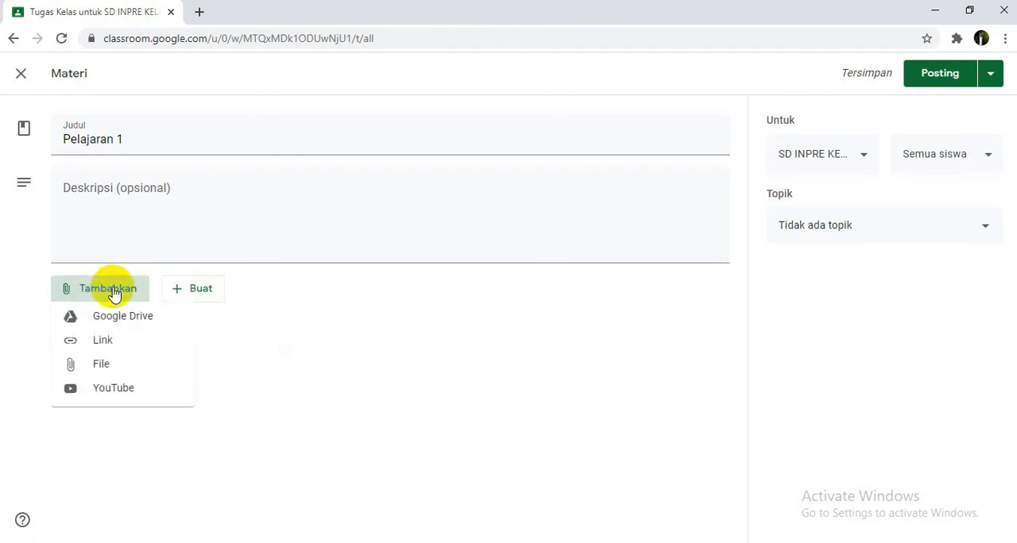
click(117, 393)
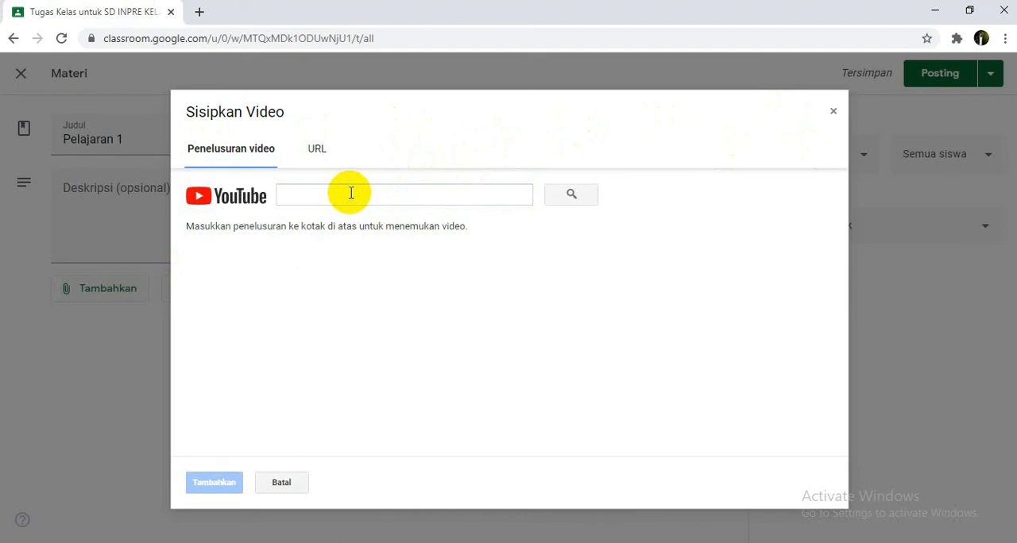
click(350, 193)
click(832, 112)
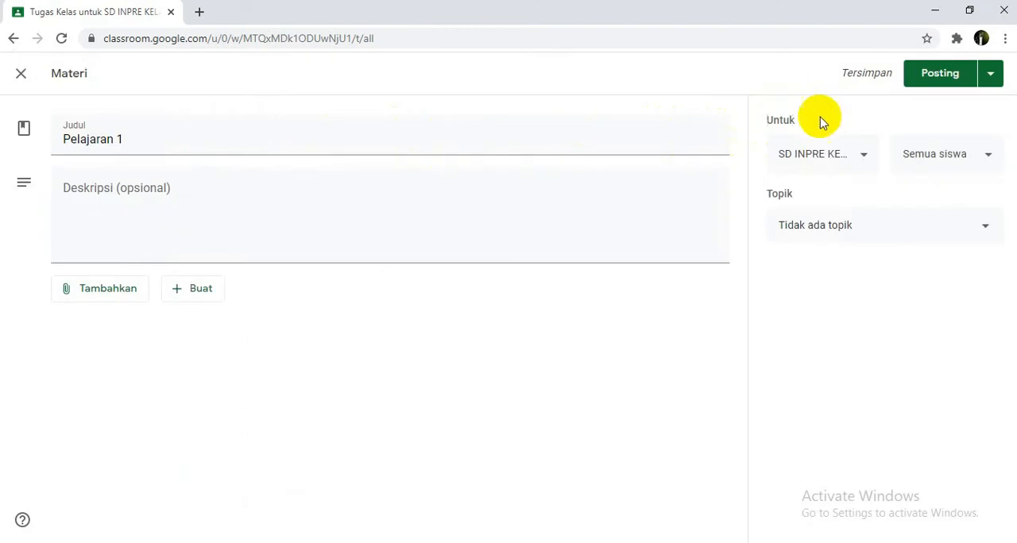
Step: Upload the file 1.Kompetisidlmkebaikandanmenyantuniduafa (1) - Copy.ppt from the computer as an attachment to the Pelajaran 1 material
click(109, 291)
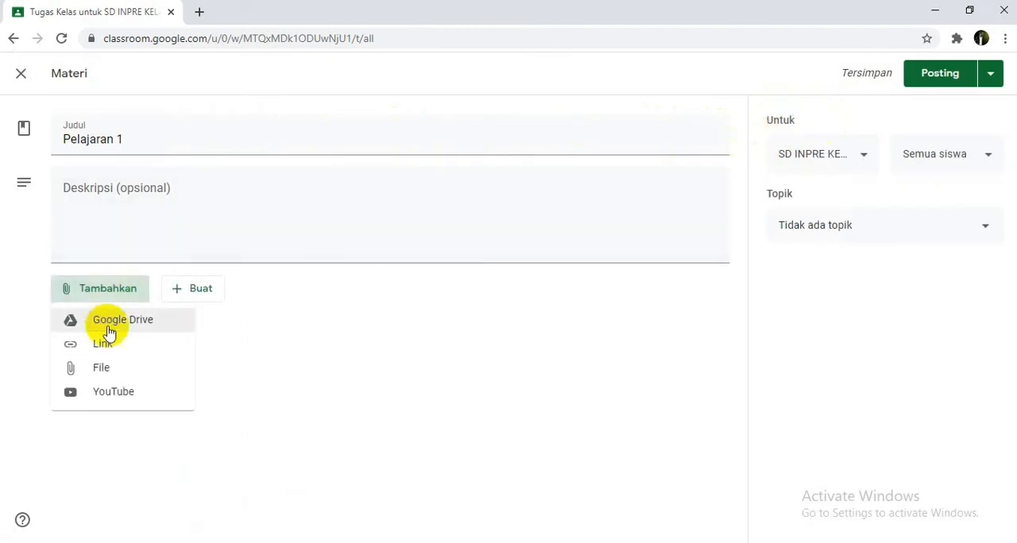
click(118, 371)
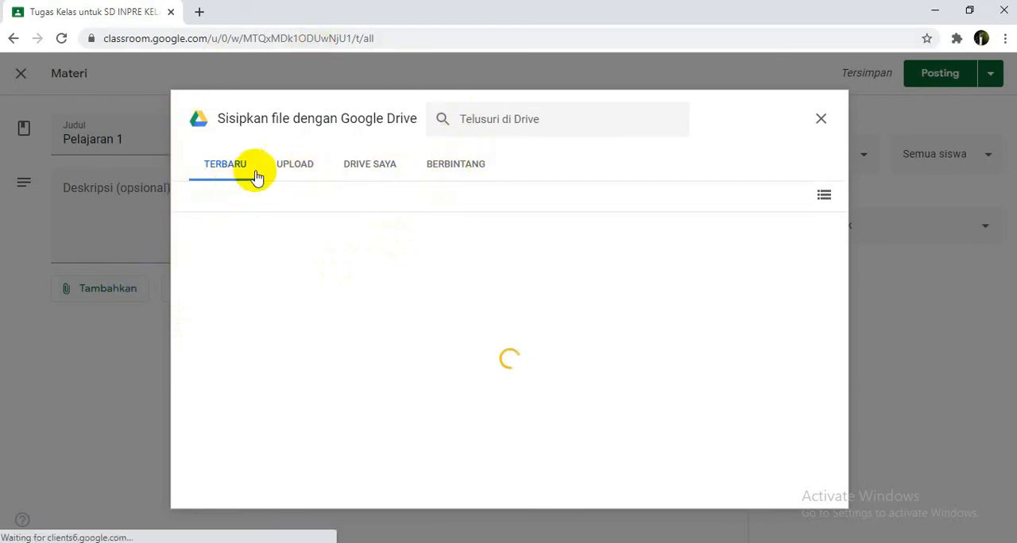
click(292, 168)
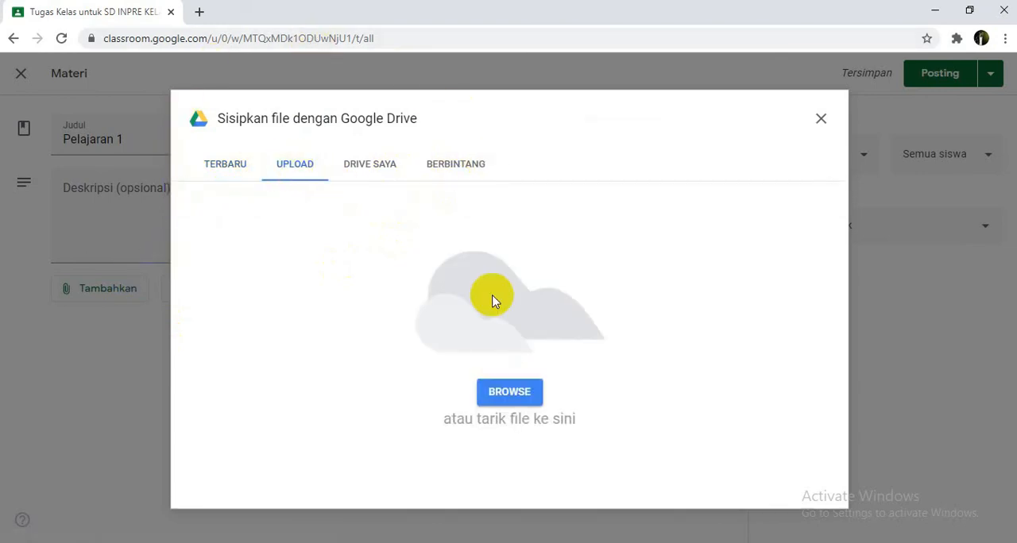
click(511, 398)
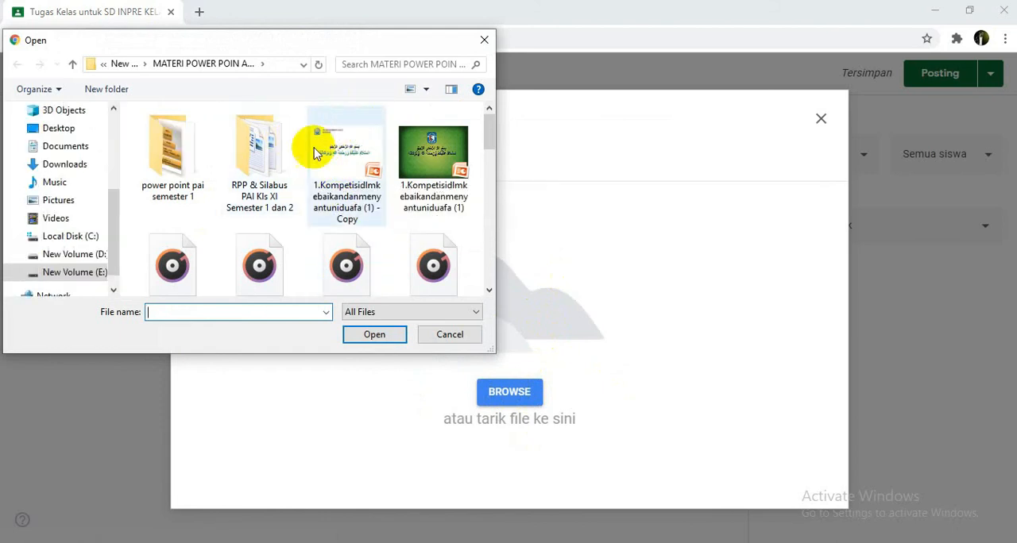
scroll(347, 187, down, 3)
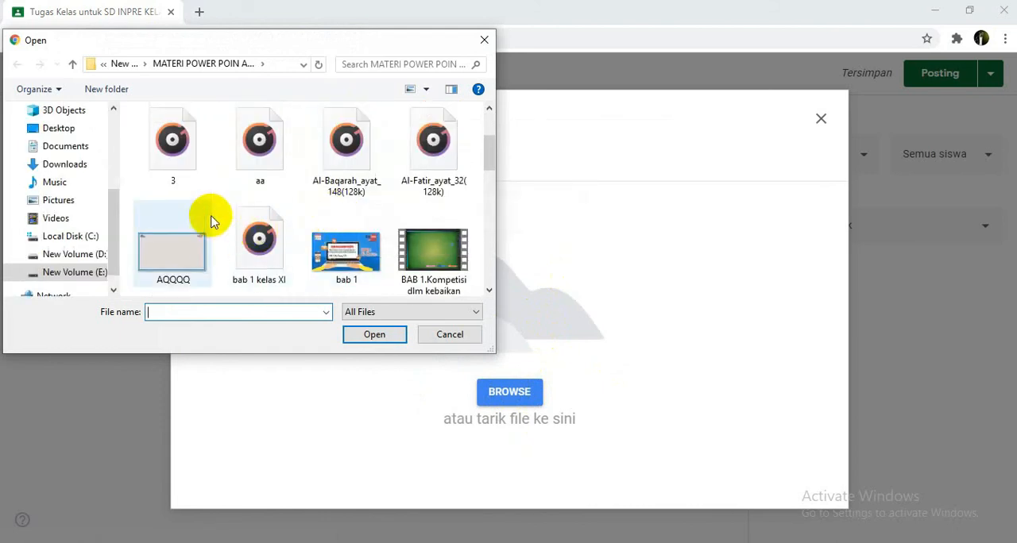
scroll(211, 221, up, 3)
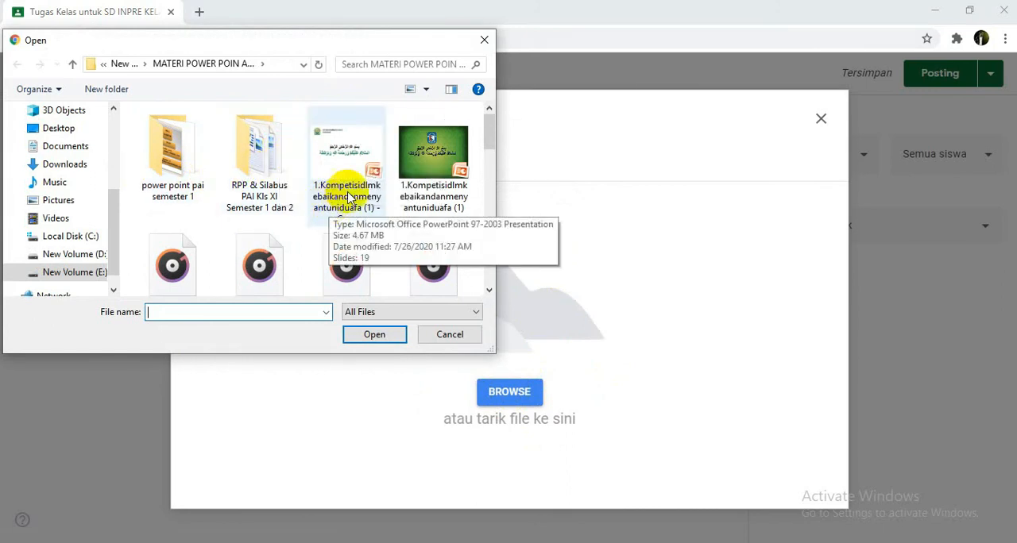
click(336, 170)
click(384, 339)
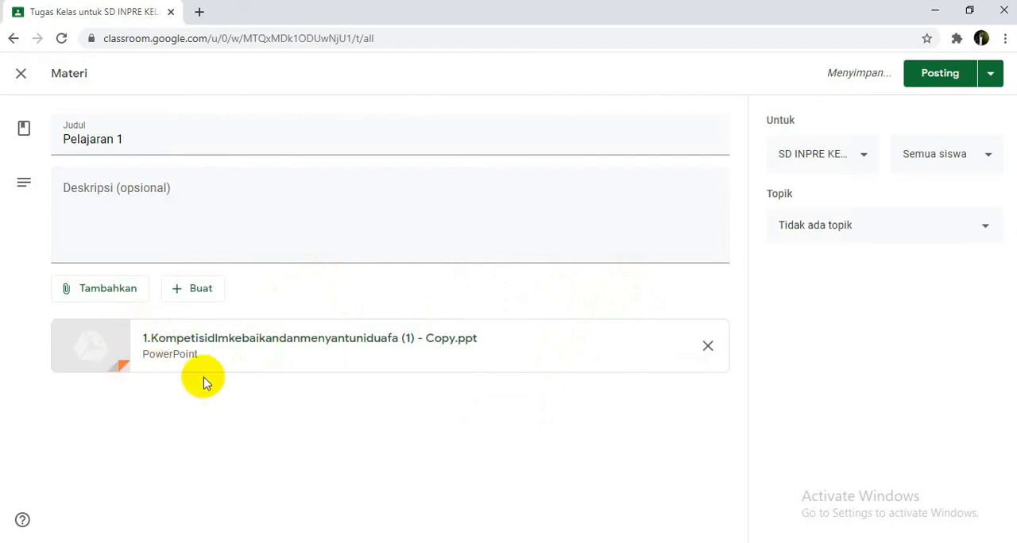
Step: Check the student recipients, assign the Pelajaran 1 material to the topic Materi, and post it
click(954, 155)
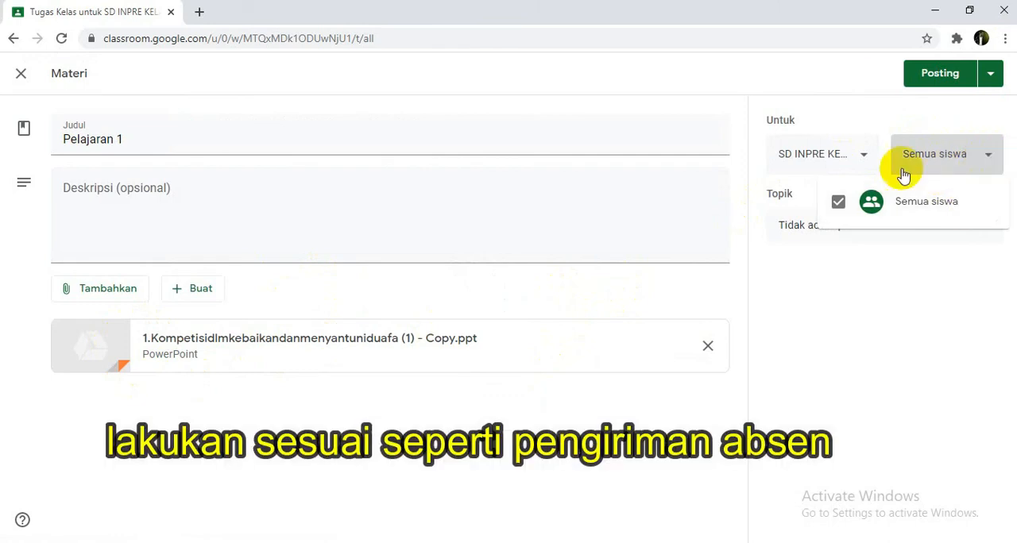
click(818, 267)
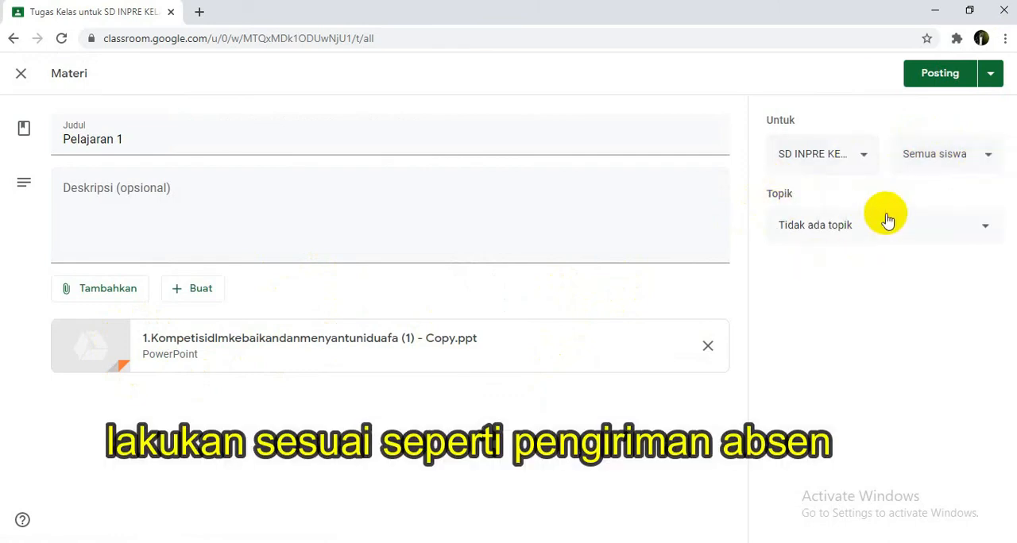
click(990, 228)
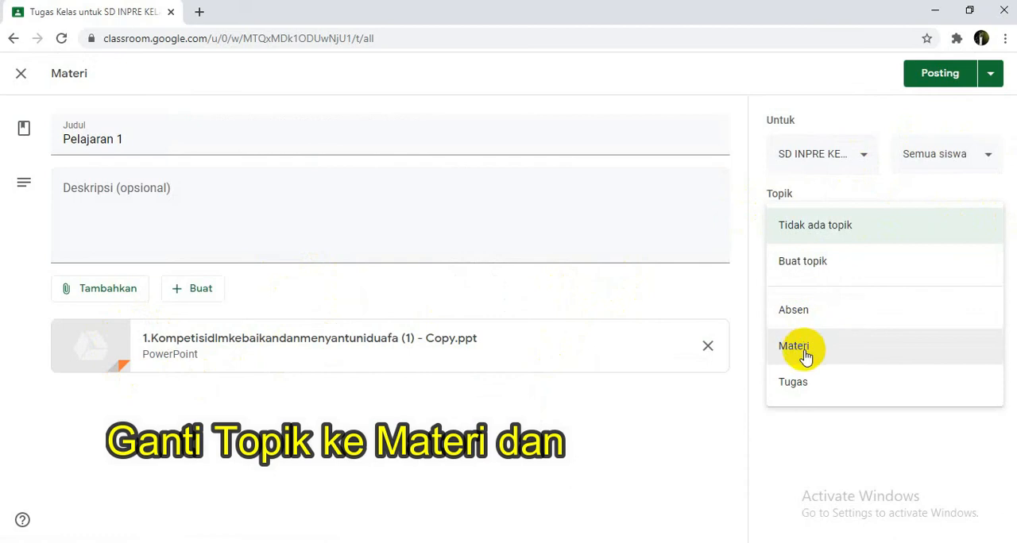
click(842, 361)
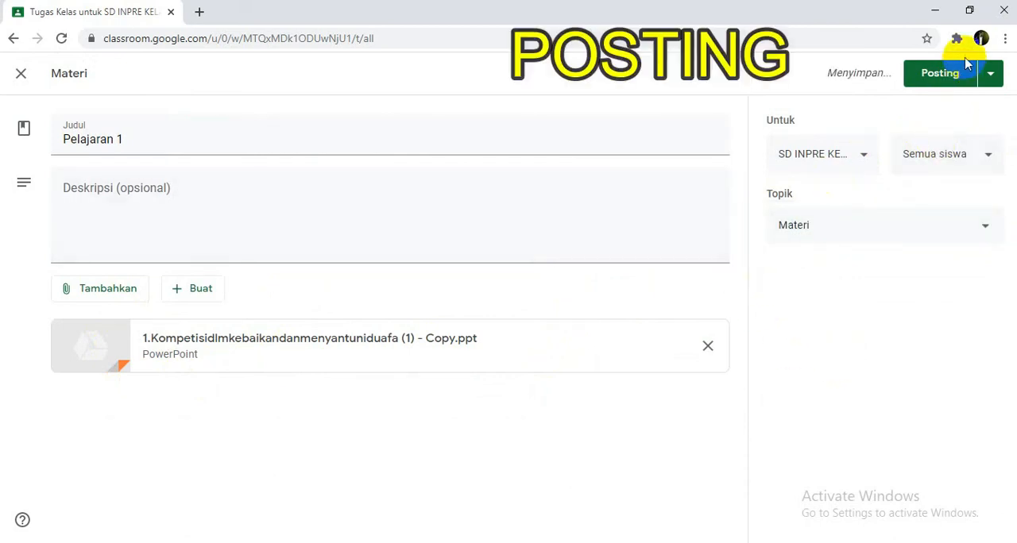
click(956, 82)
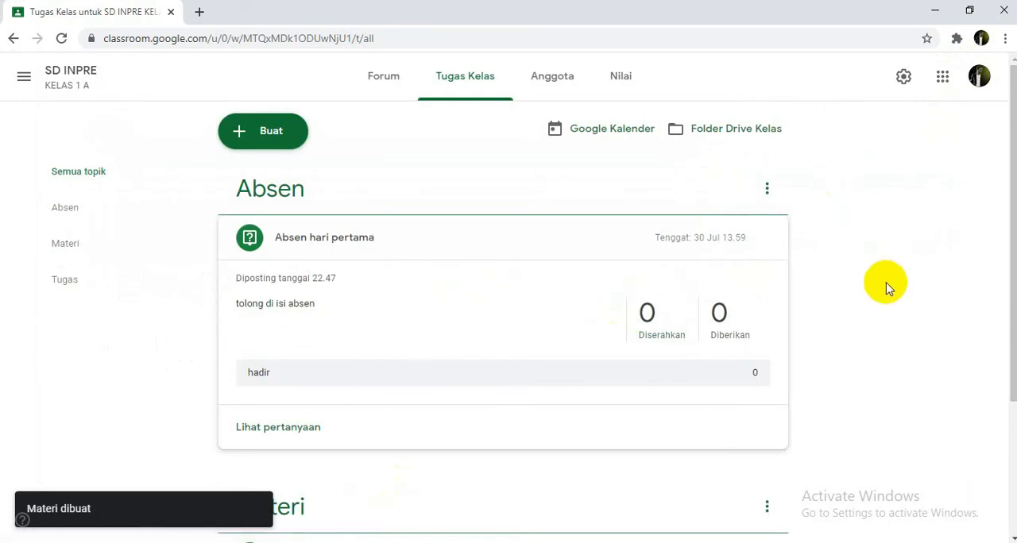
Step: Review the posted Pelajaran 1 material and its PowerPoint attachment under the Materi topic in the classwork
scroll(354, 399, down, 2)
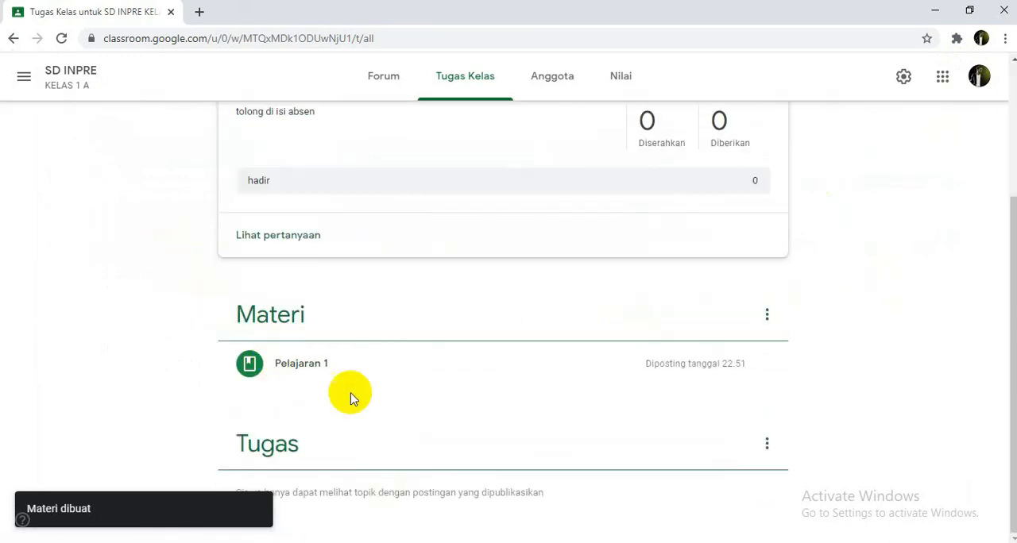
click(655, 375)
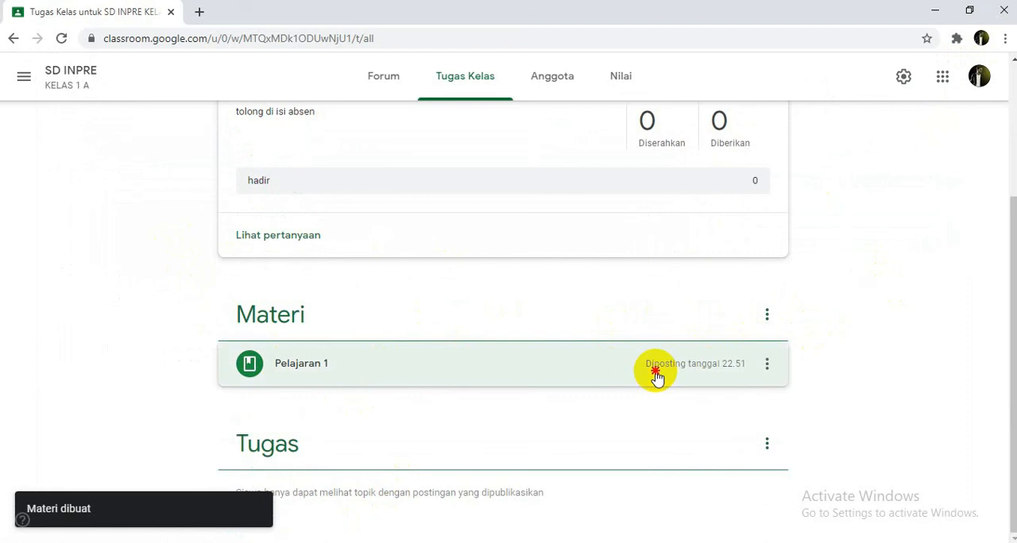
scroll(656, 389, down, 2)
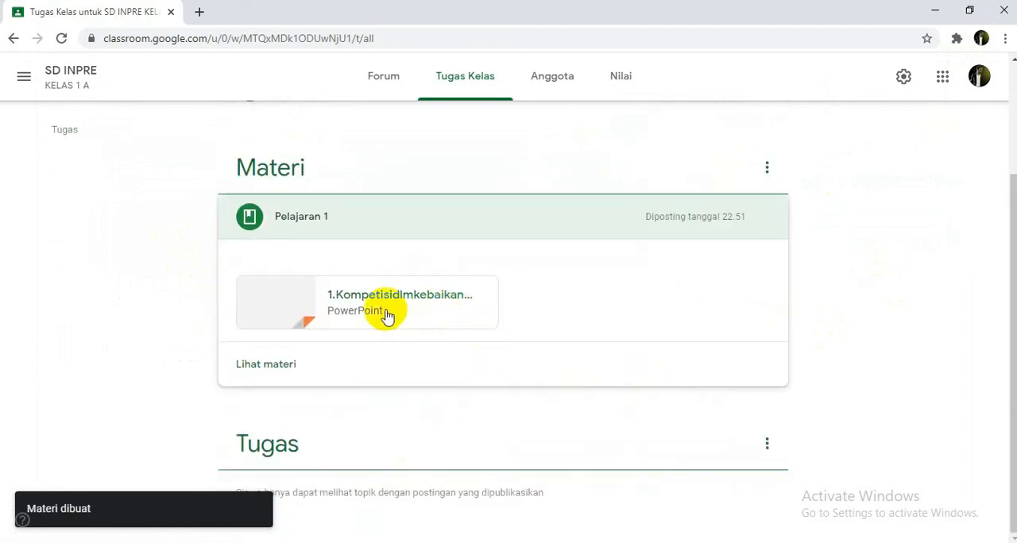
scroll(824, 318, up, 2)
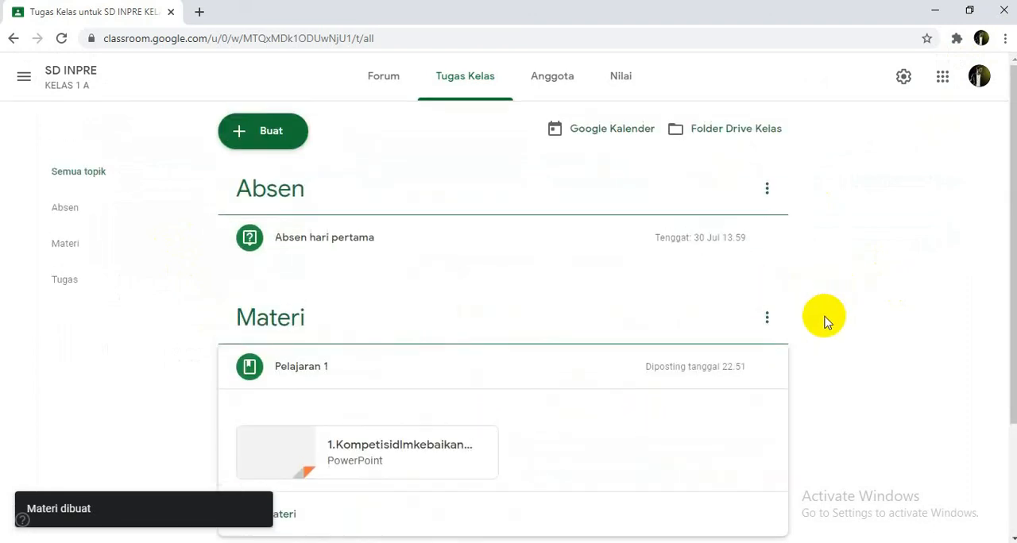
scroll(824, 321, down, 2)
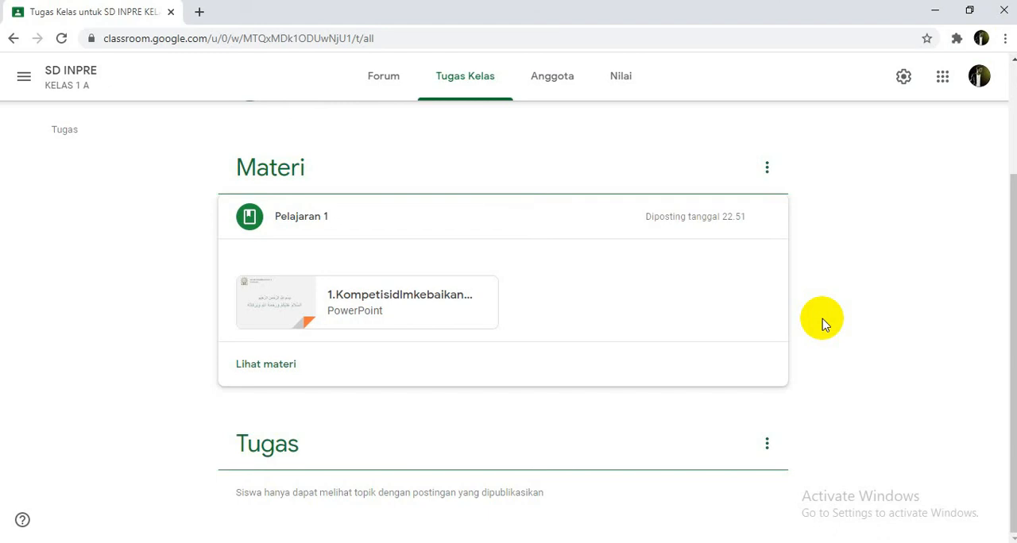
scroll(370, 302, up, 2)
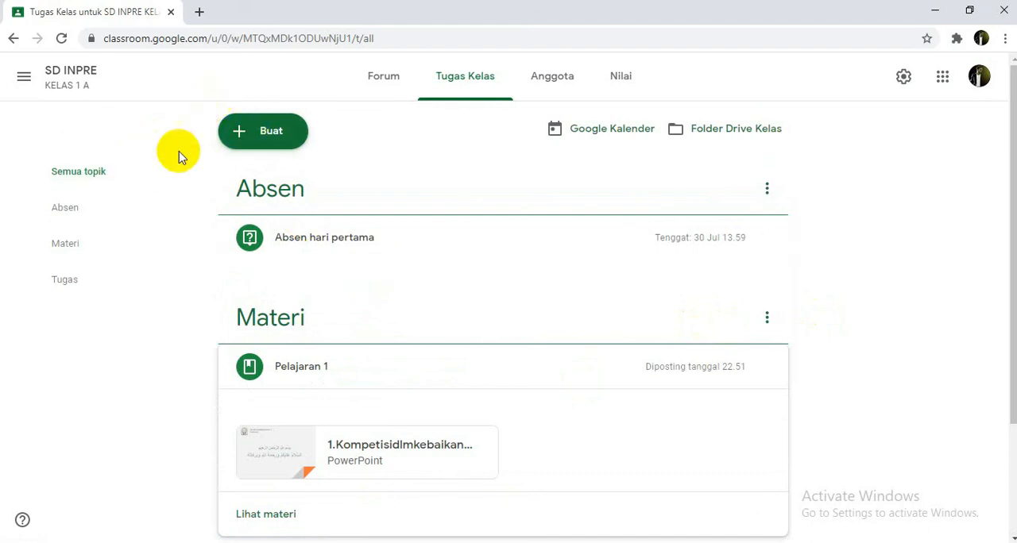
Step: Create a new classwork assignment (Tugas) with the title tugas 1, and dismiss the rubric tip
click(266, 135)
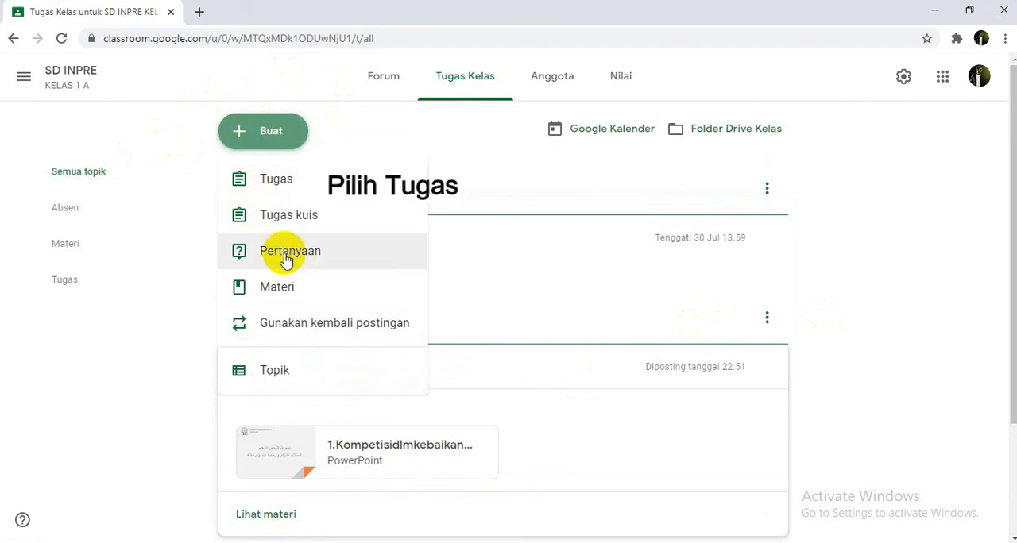
click(258, 186)
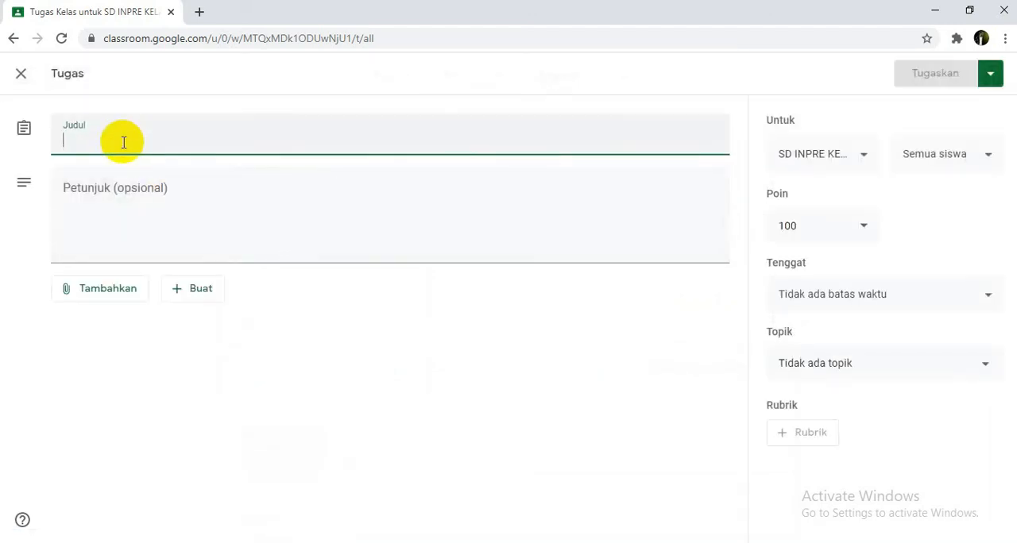
text(tuga)
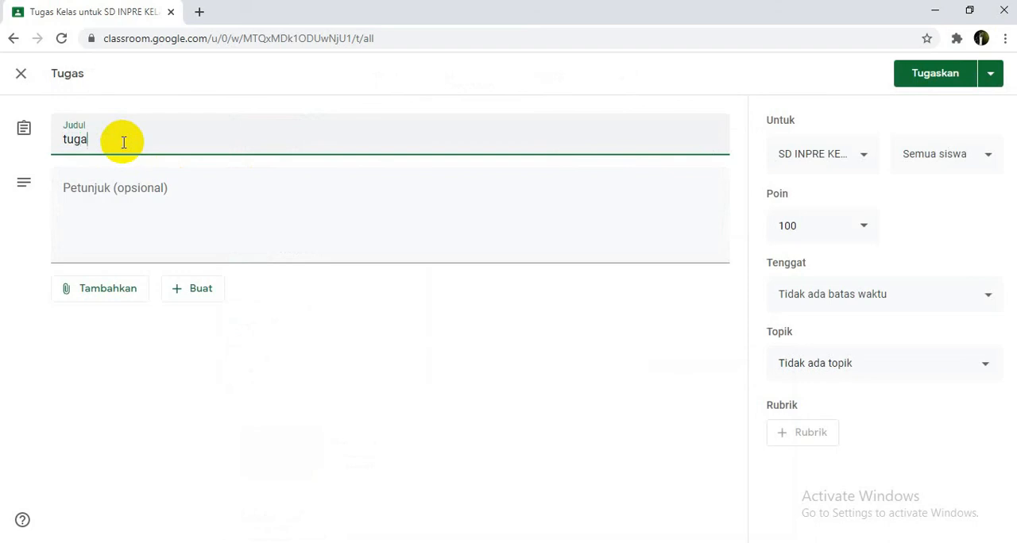
text(s 1)
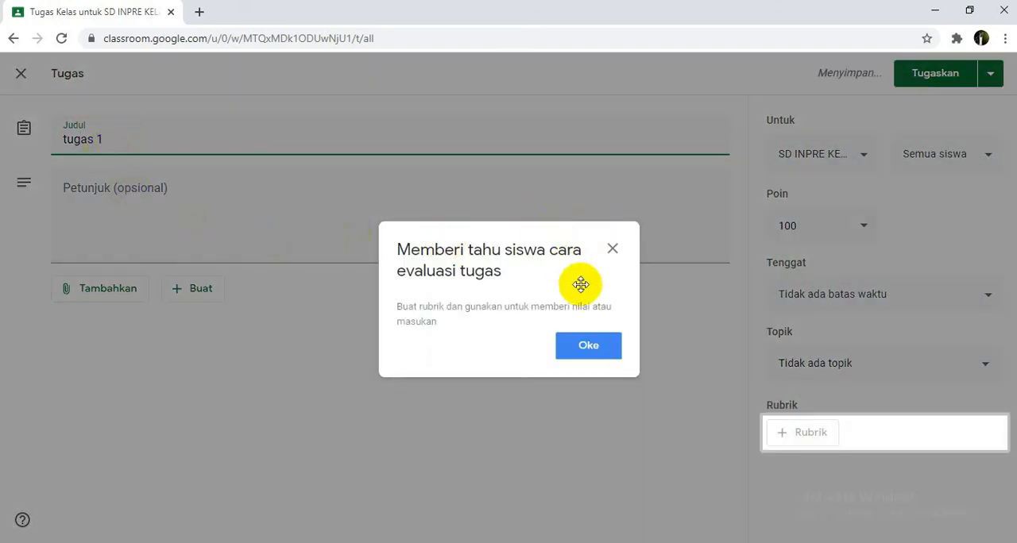
click(588, 343)
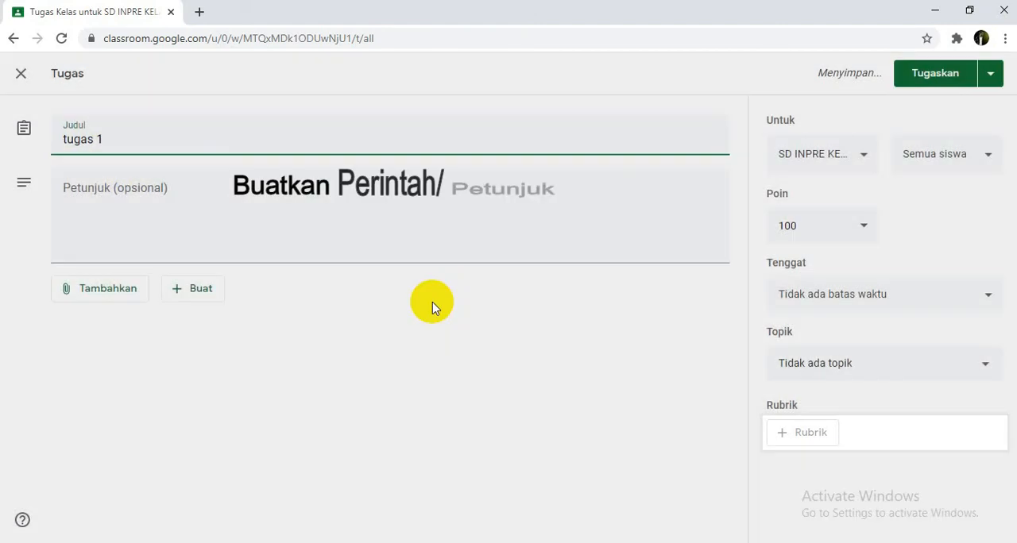
Step: Enter the assignment instructions "tolong anak anak buatkan makala tentang berwidhu"
click(135, 188)
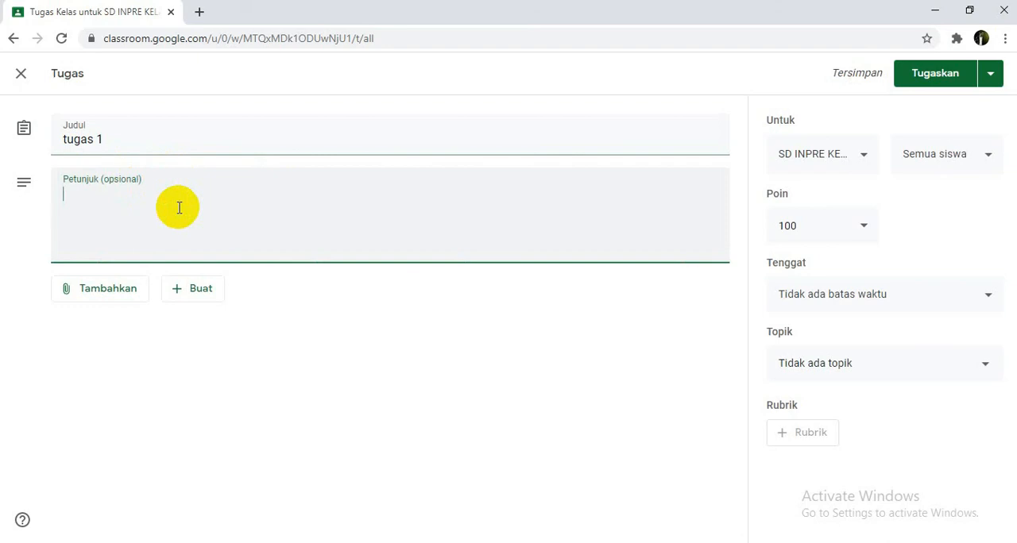
text(tolong anak anak buatkan malaka)
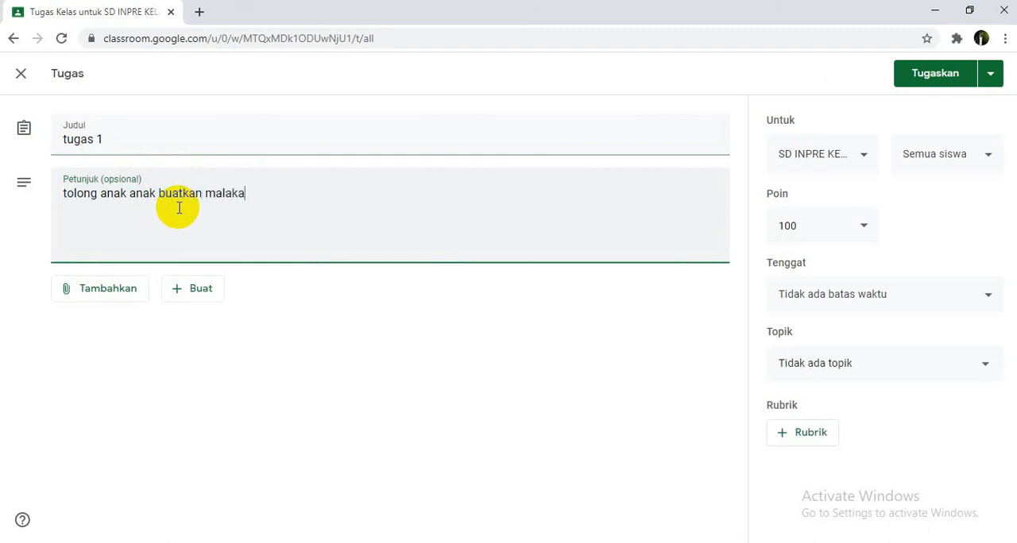
key(BackSpace)
key(BackSpace)
key(BackSpace)
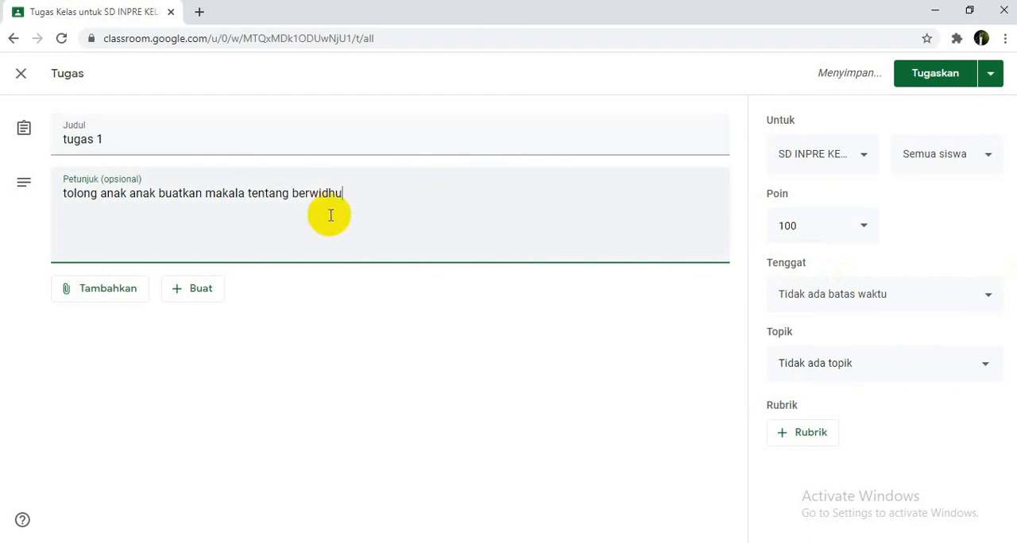
click(324, 282)
click(358, 196)
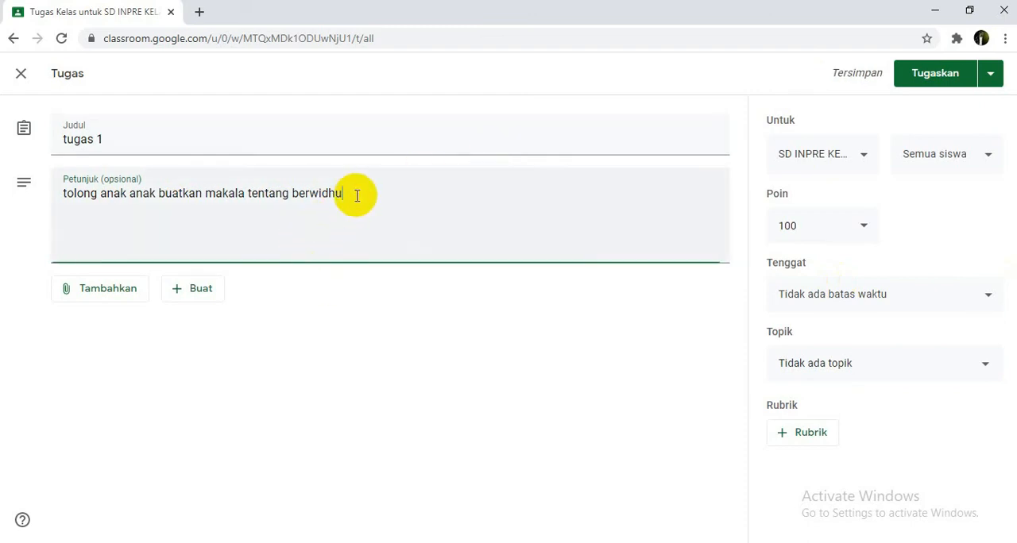
drag(67, 193, 363, 191)
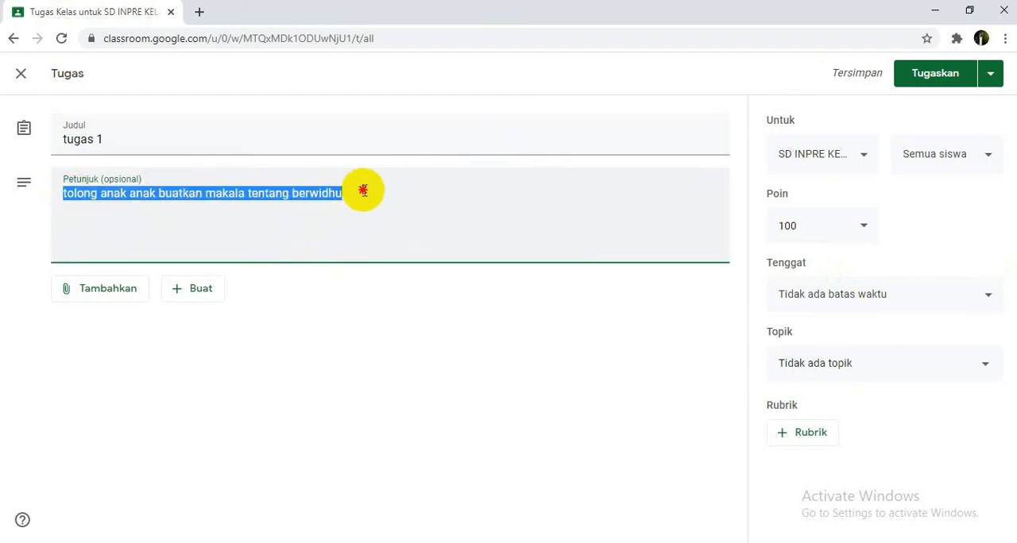
click(372, 190)
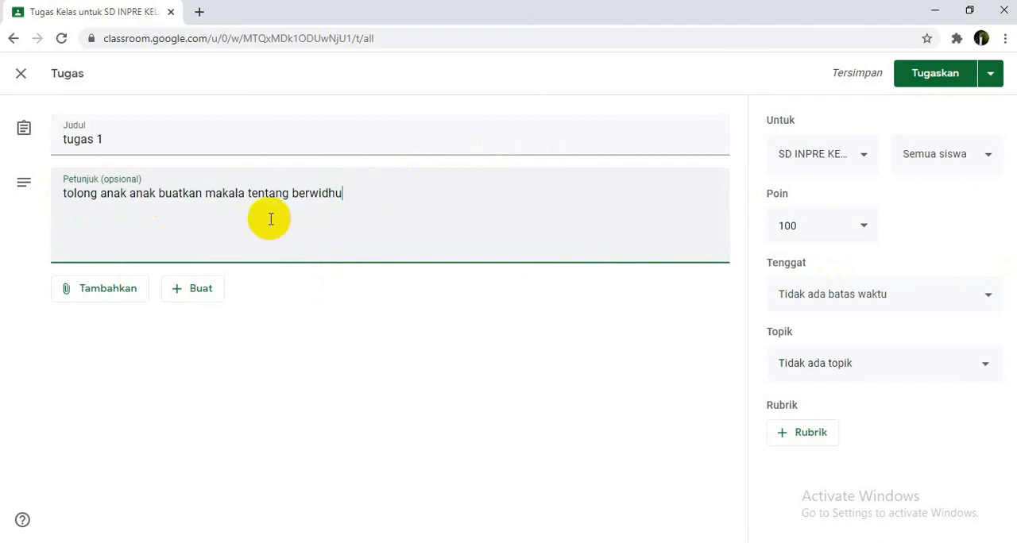
Step: Examine which attachment sources and new file types are available for the tugas 1 assignment
click(130, 295)
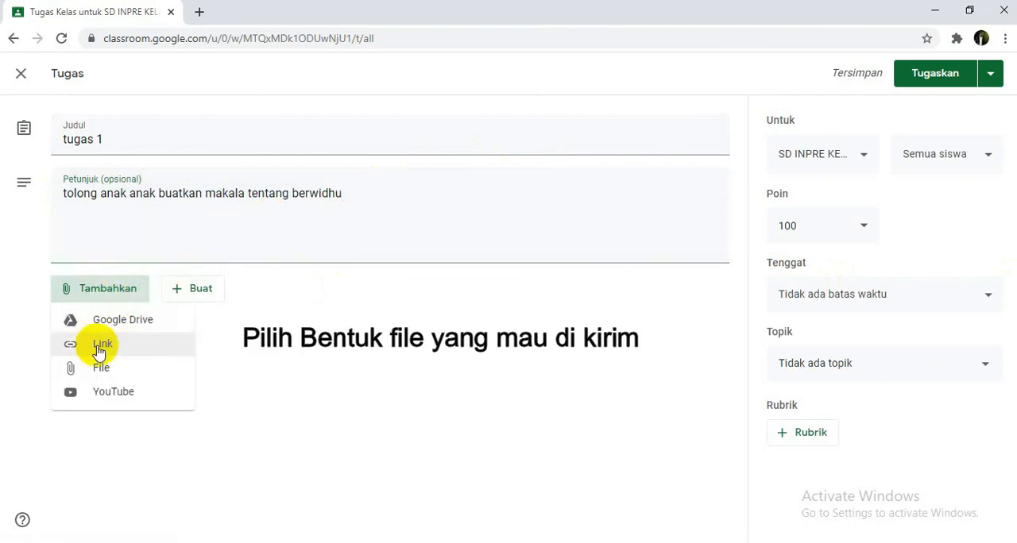
click(382, 311)
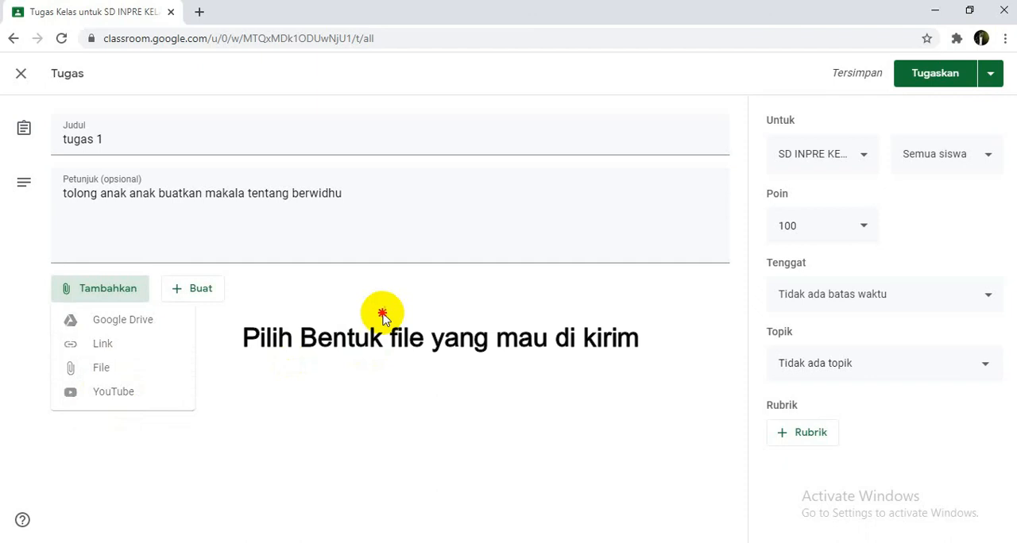
click(215, 292)
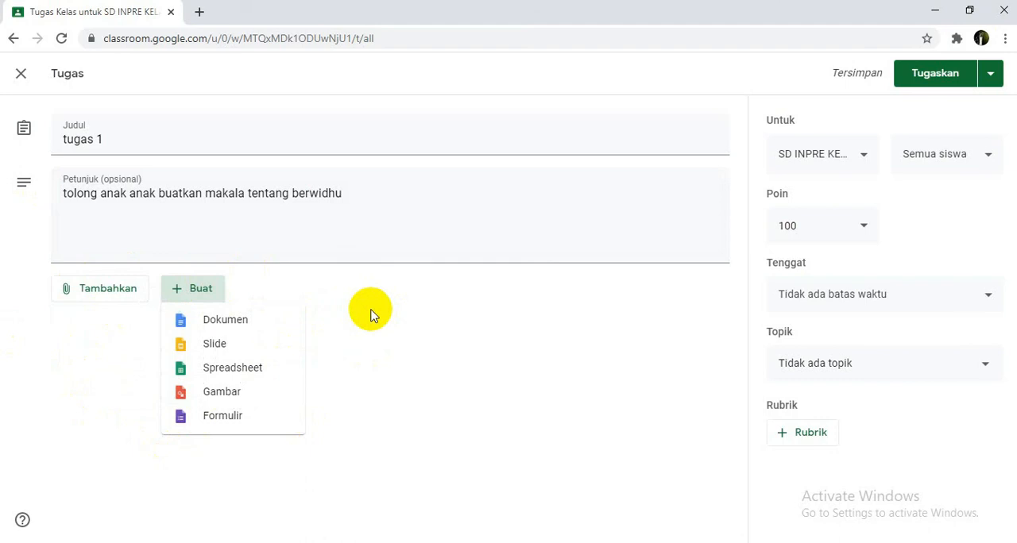
click(379, 326)
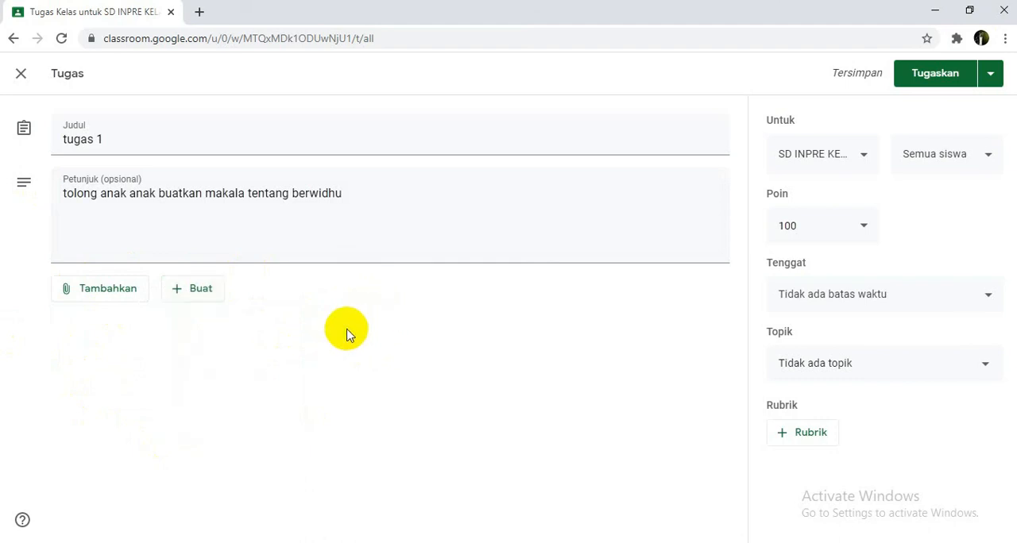
Step: Check which scoring options the points setting of the tugas 1 assignment offers
click(862, 232)
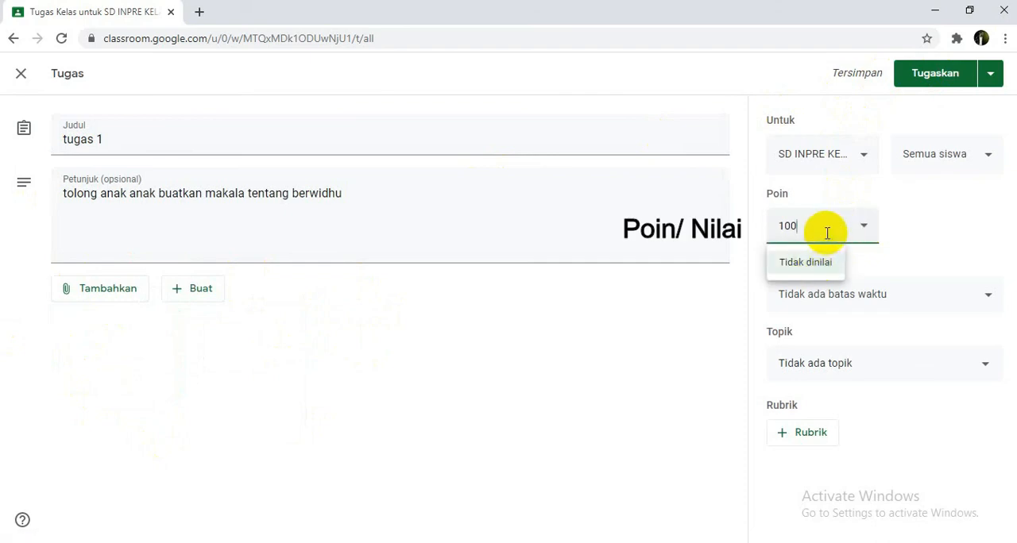
click(799, 226)
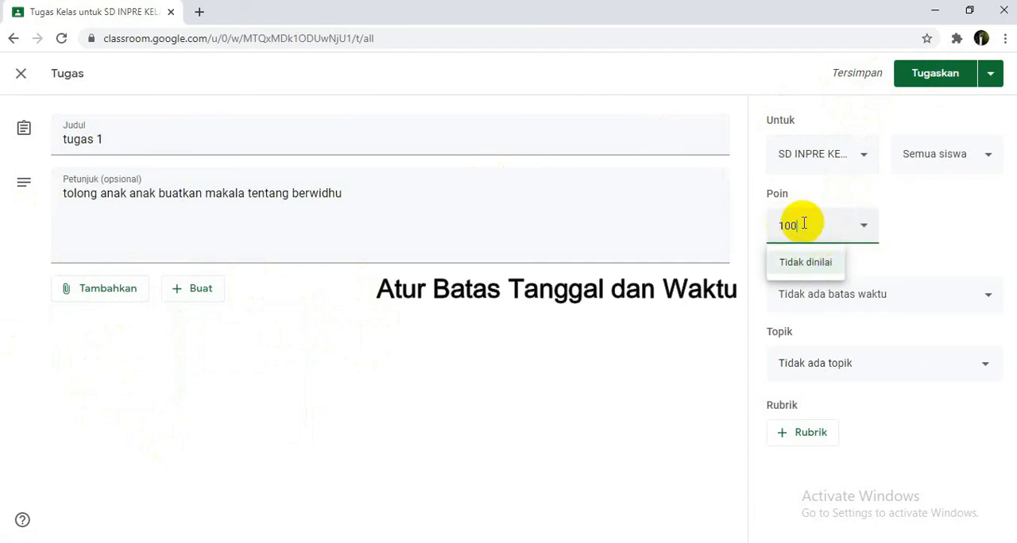
click(870, 262)
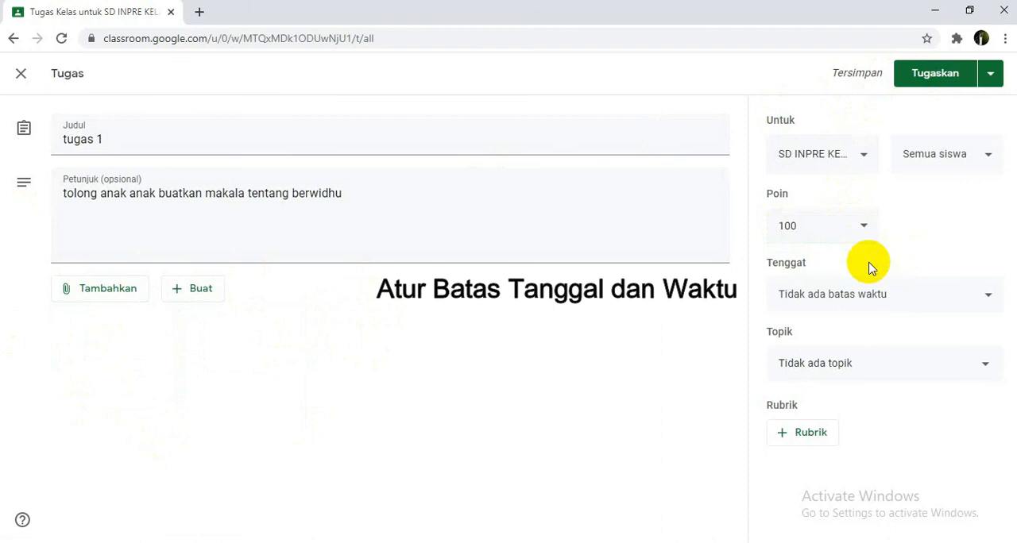
Step: Set the assignment's due date to 30 Jul 2020 with the time 23.59
click(959, 299)
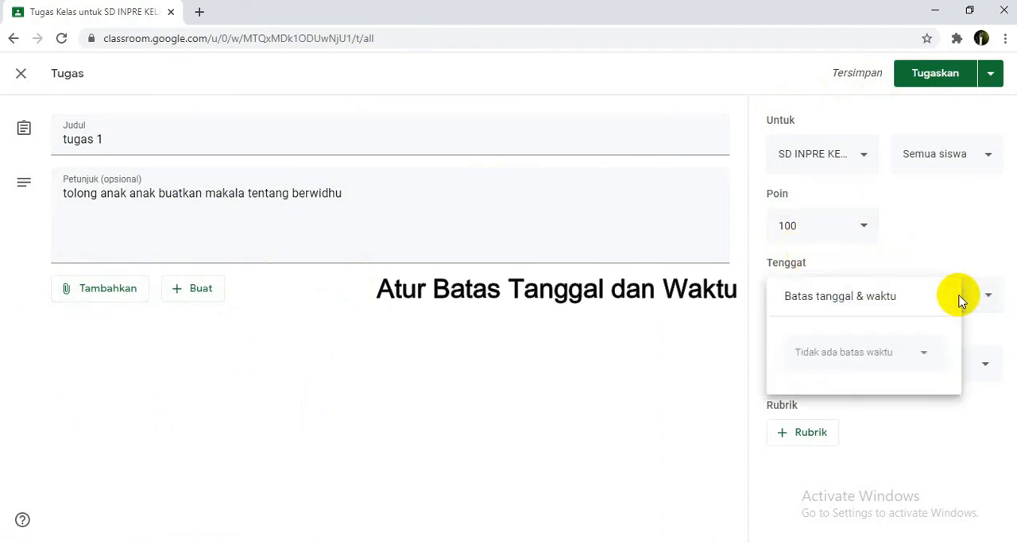
click(914, 356)
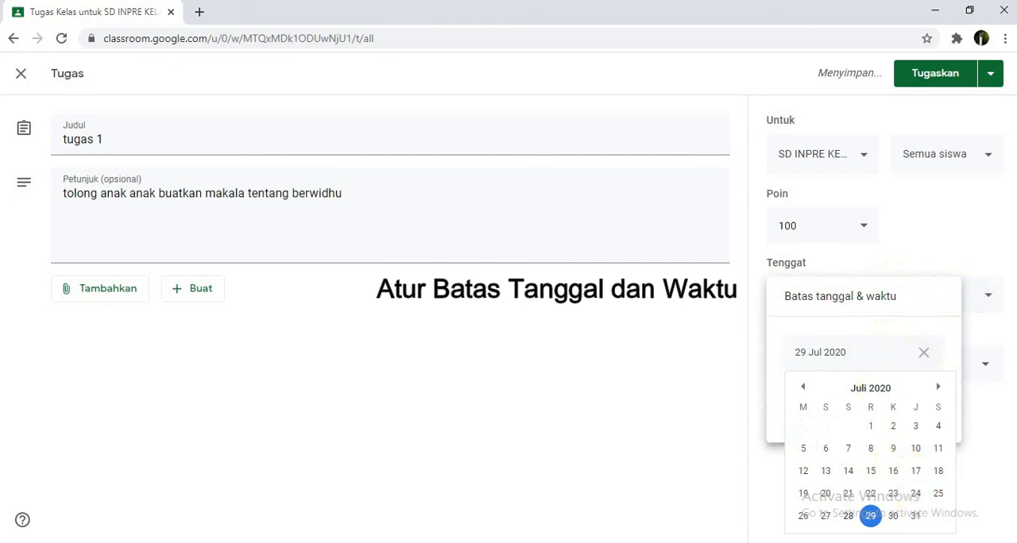
click(894, 517)
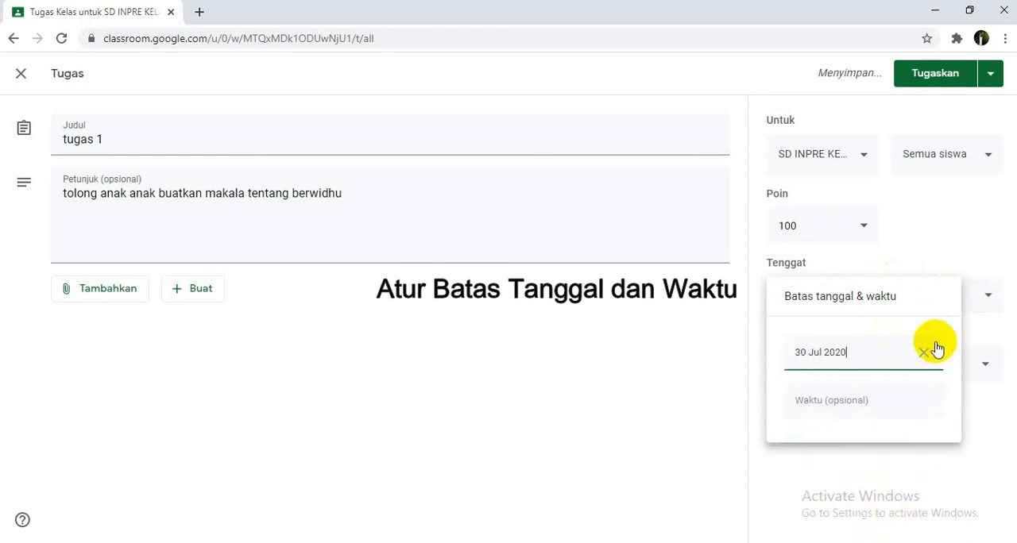
click(880, 410)
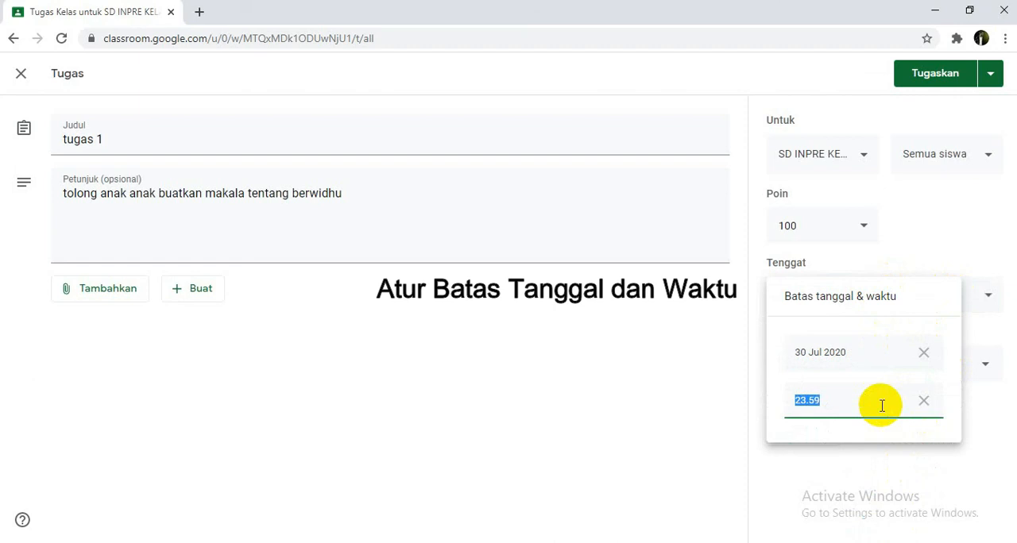
click(801, 400)
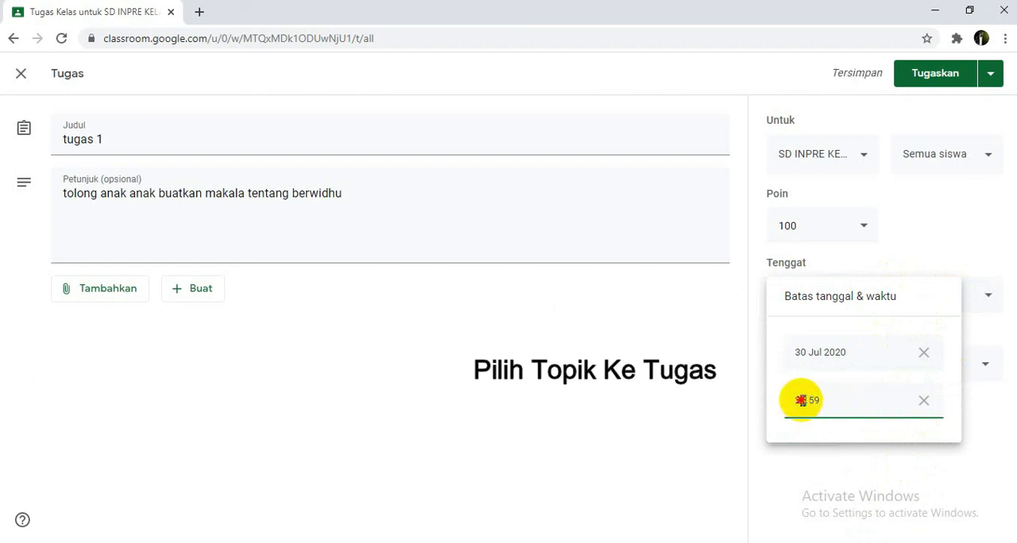
click(982, 353)
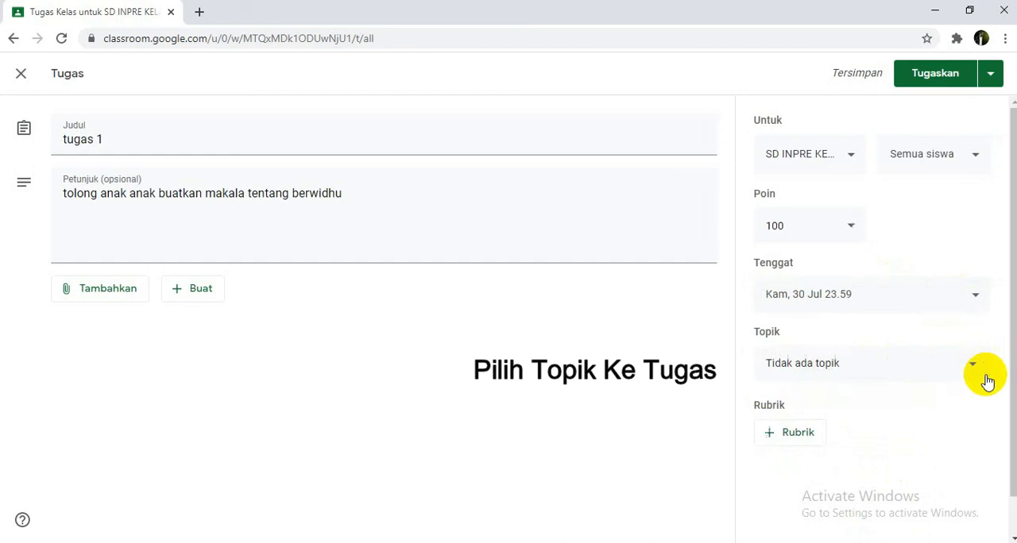
Step: File the assignment under the existing Tugas topic and assign it to the class
click(982, 375)
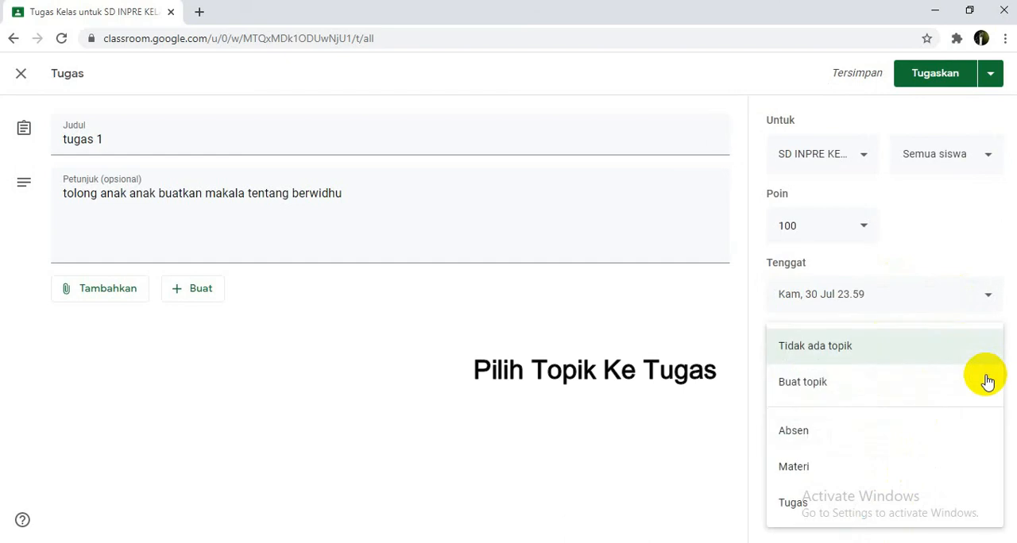
click(1004, 236)
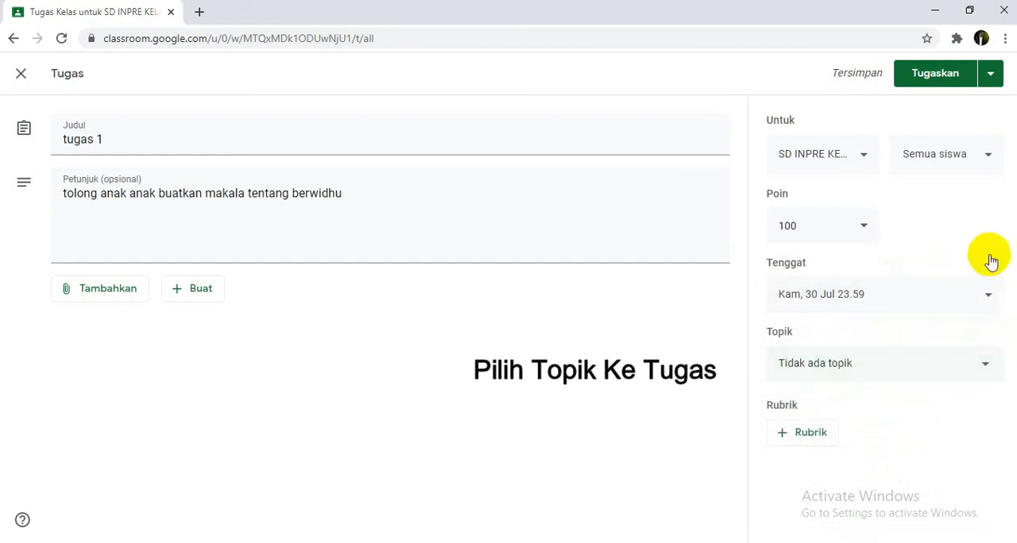
click(988, 364)
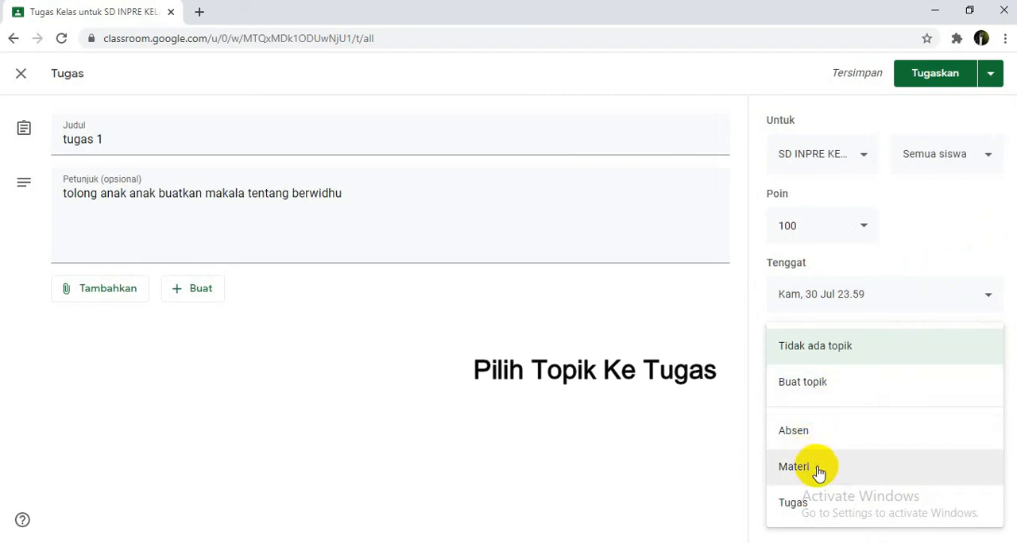
click(809, 506)
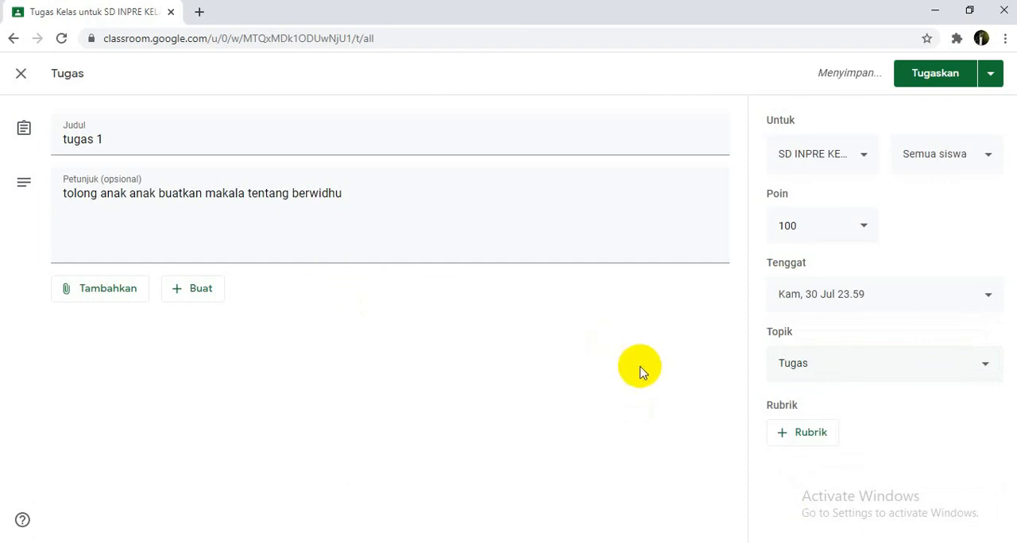
click(953, 81)
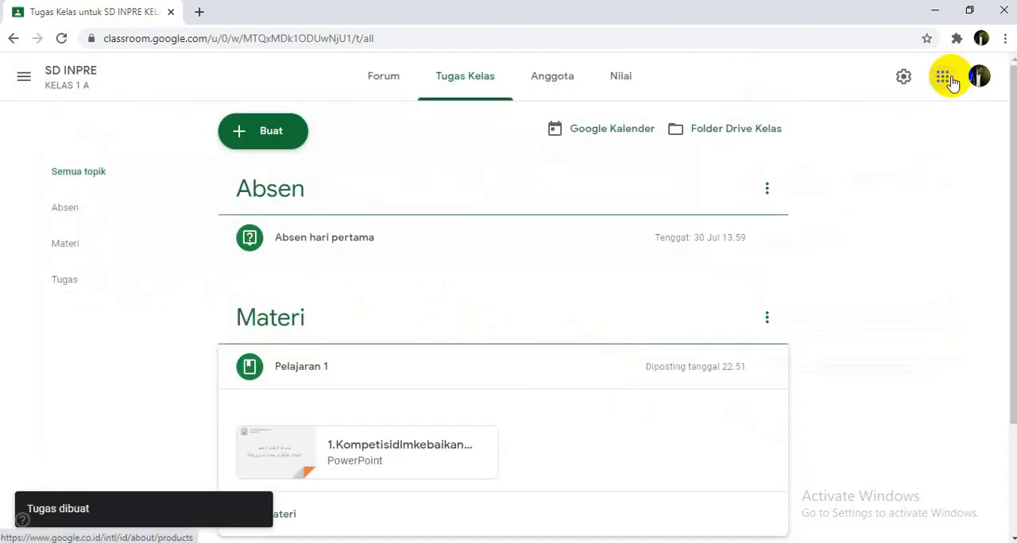
Step: Locate the posted tugas 1 under the Tugas topic in the classwork, expand it and open its student work page
scroll(461, 321, down, 2)
scroll(461, 321, up, 2)
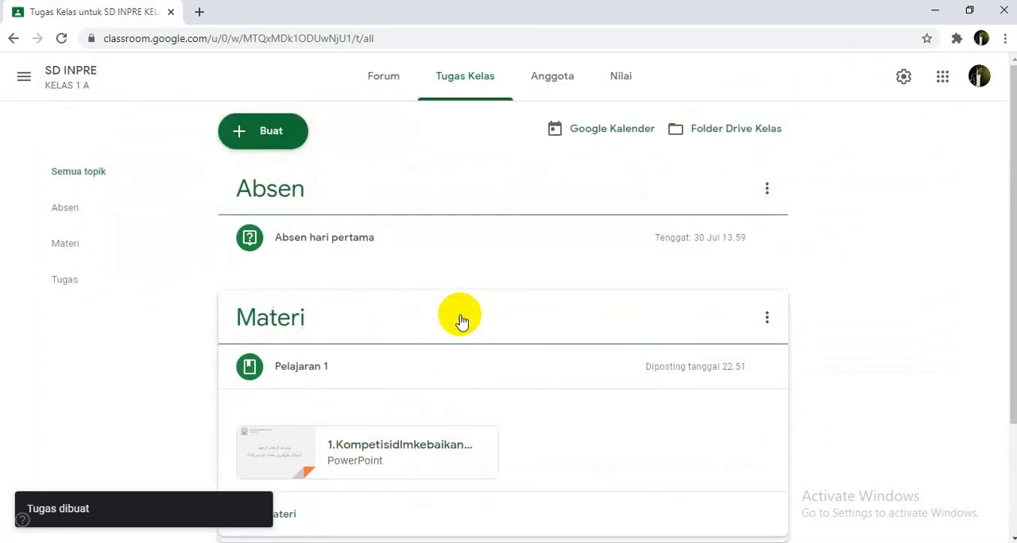
scroll(461, 321, down, 2)
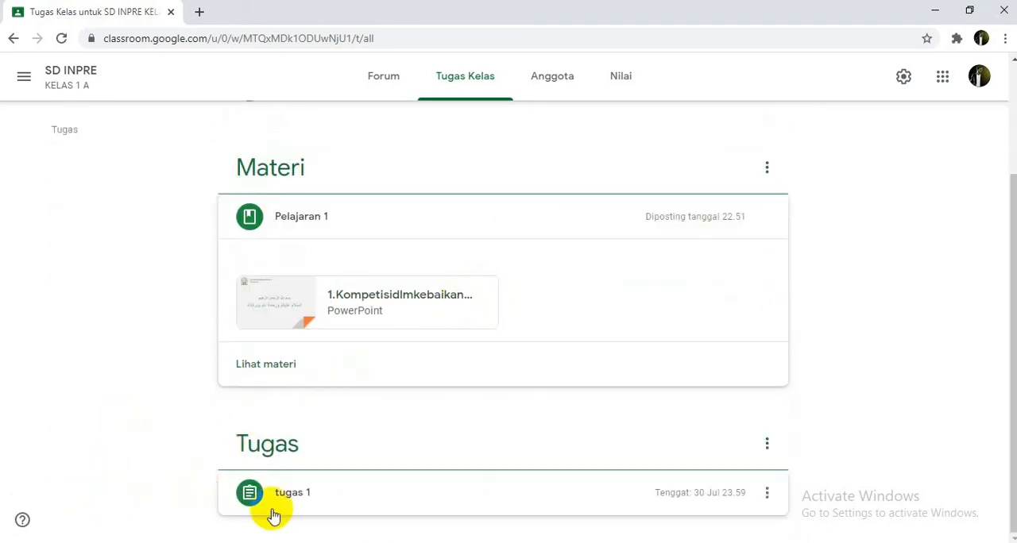
click(336, 493)
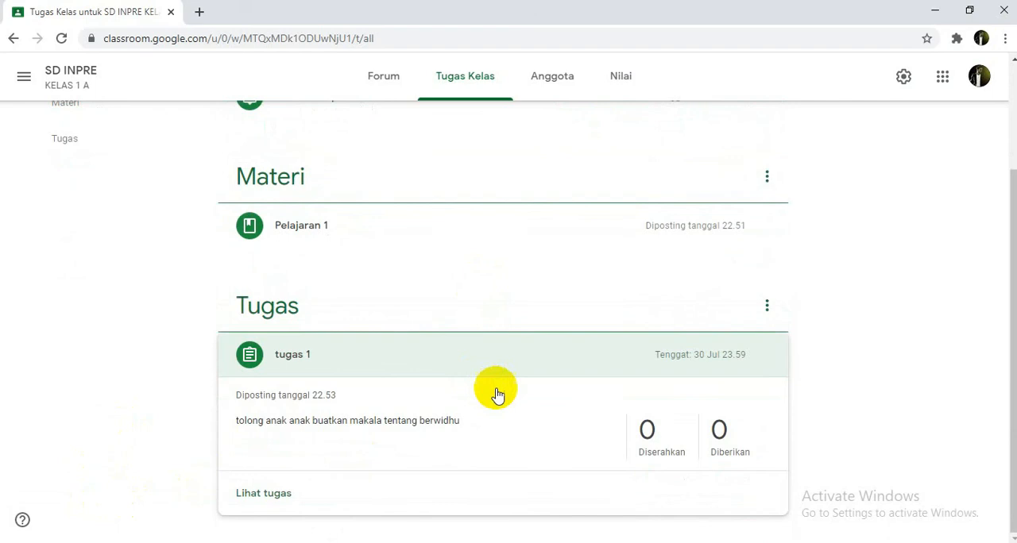
click(286, 494)
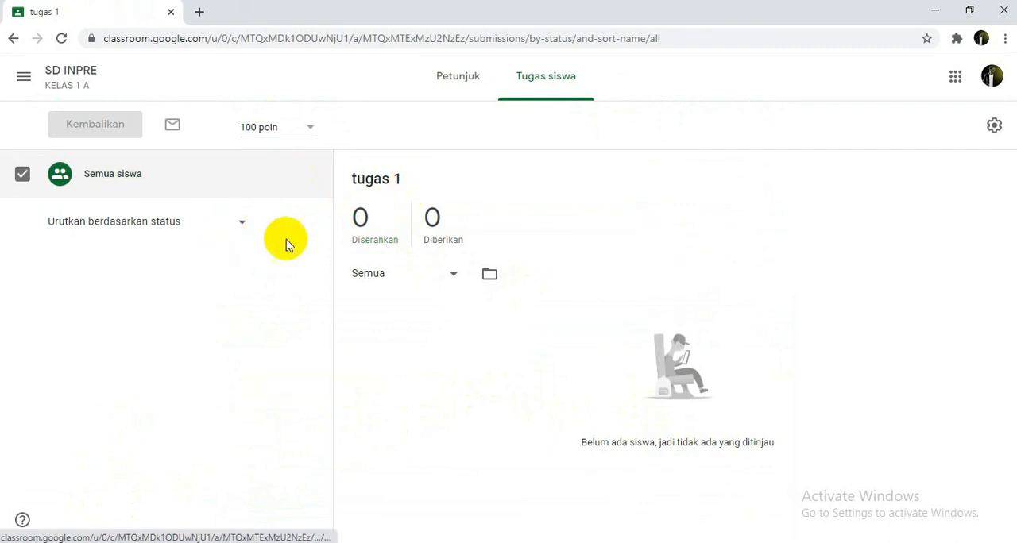
Step: Examine the student sorting choices and the submission status filter choices on the student work page of tugas 1
click(245, 226)
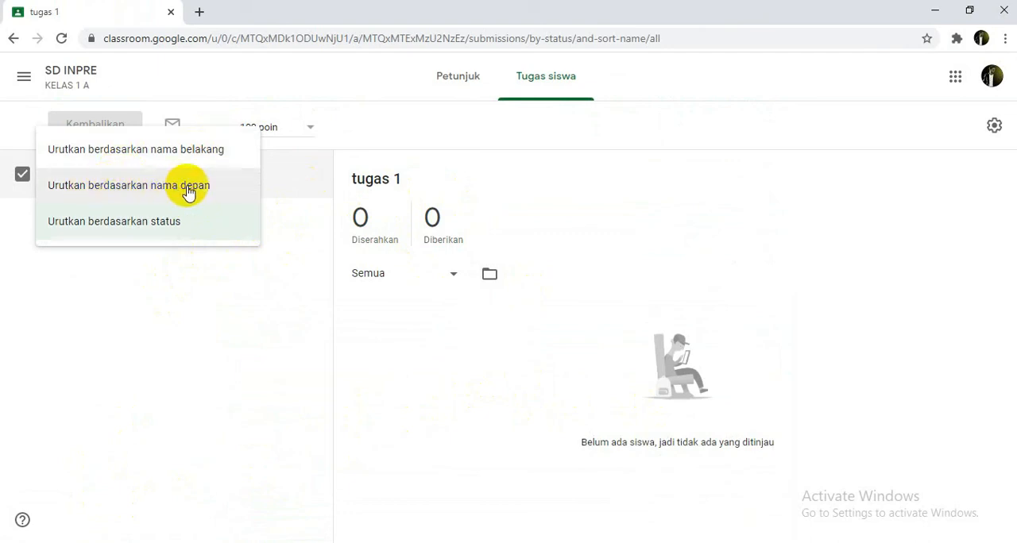
click(178, 229)
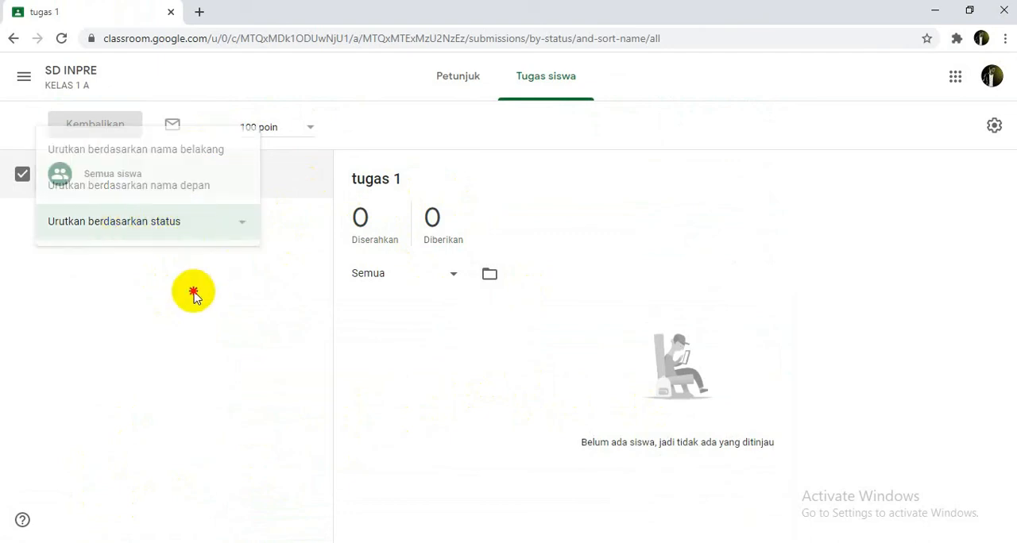
click(445, 275)
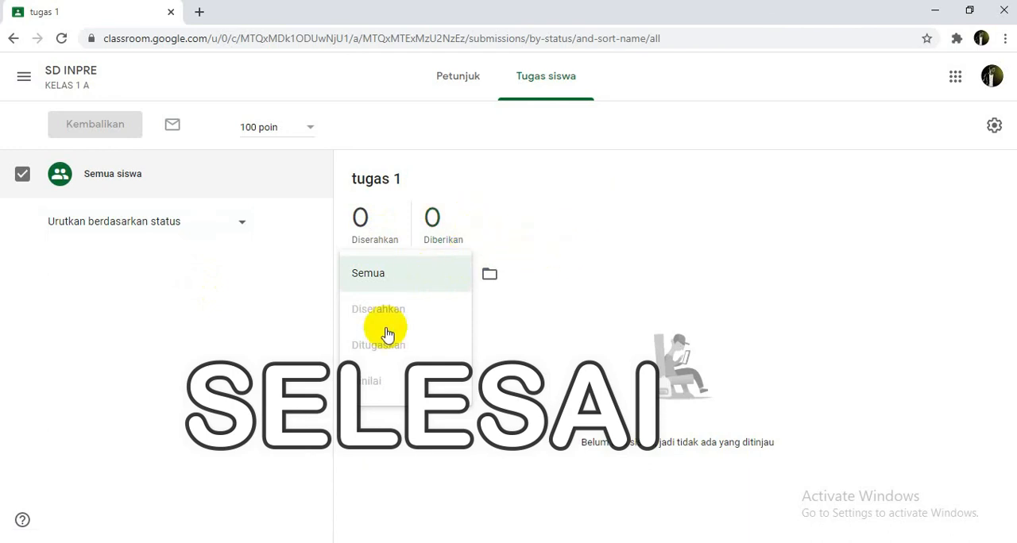
click(476, 349)
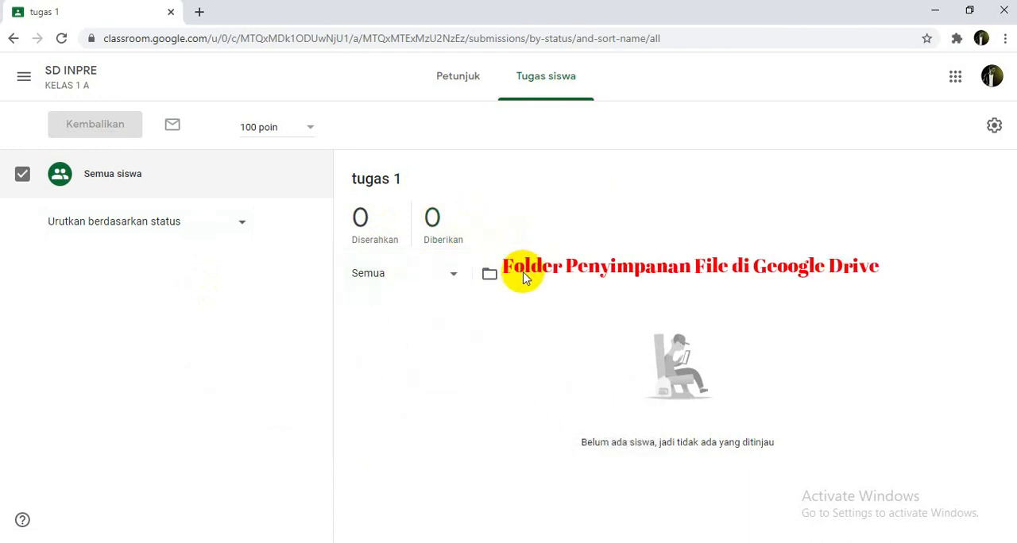